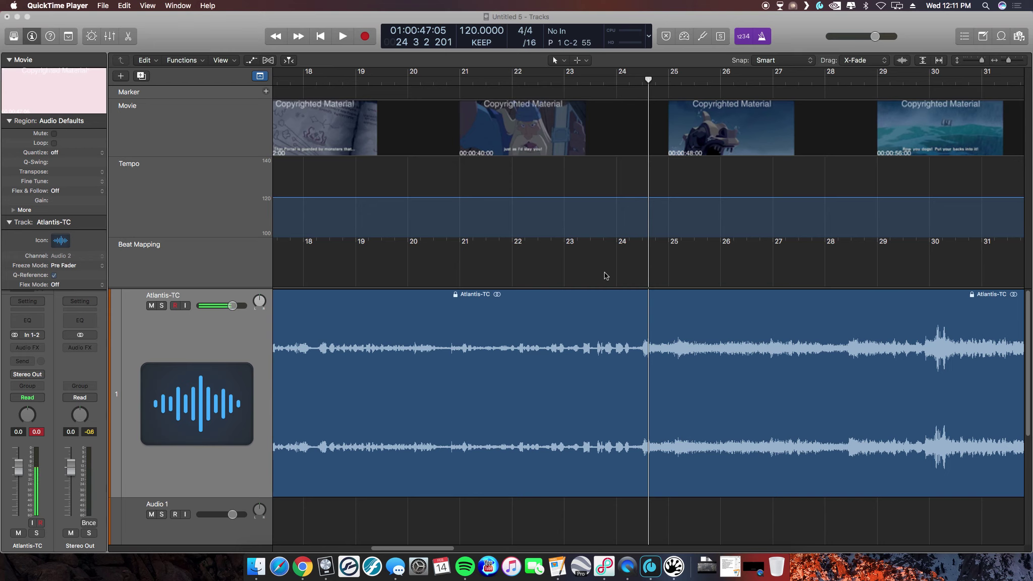
- Return the playhead to the project start and open the movie in an enlarged floating window over the tracks
click(321, 39)
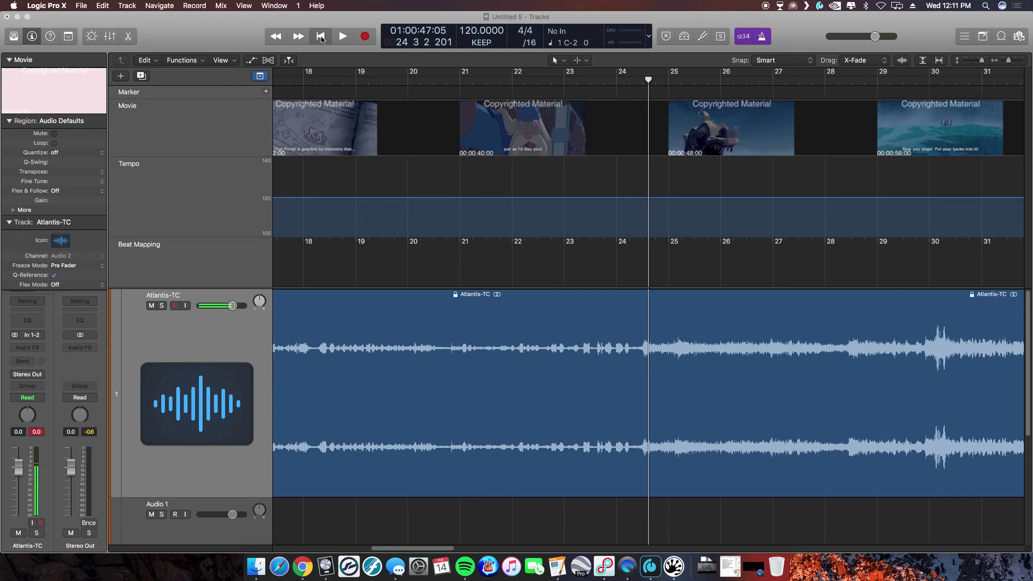
click(322, 39)
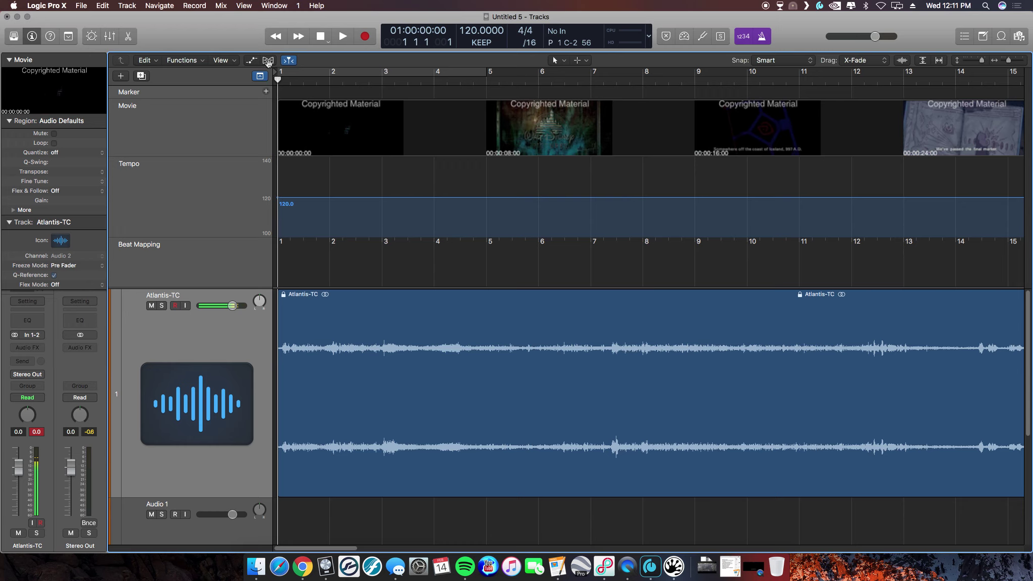
double_click(80, 92)
drag(478, 310, 610, 365)
drag(459, 115, 704, 145)
- Insert a Gain plug-in on the Atlantis-TC track and raise its gain to +5.5 dB
click(204, 538)
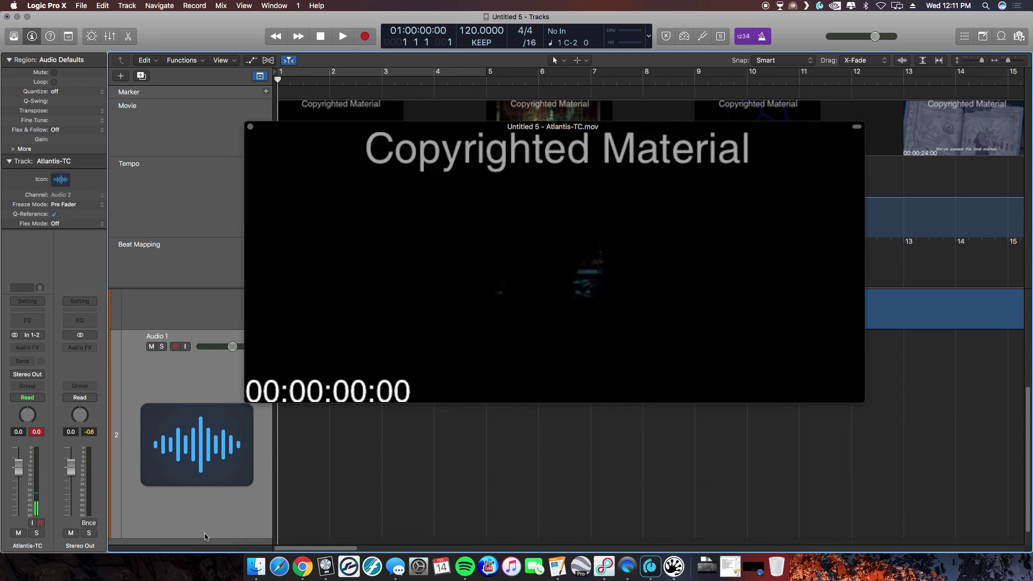
click(196, 292)
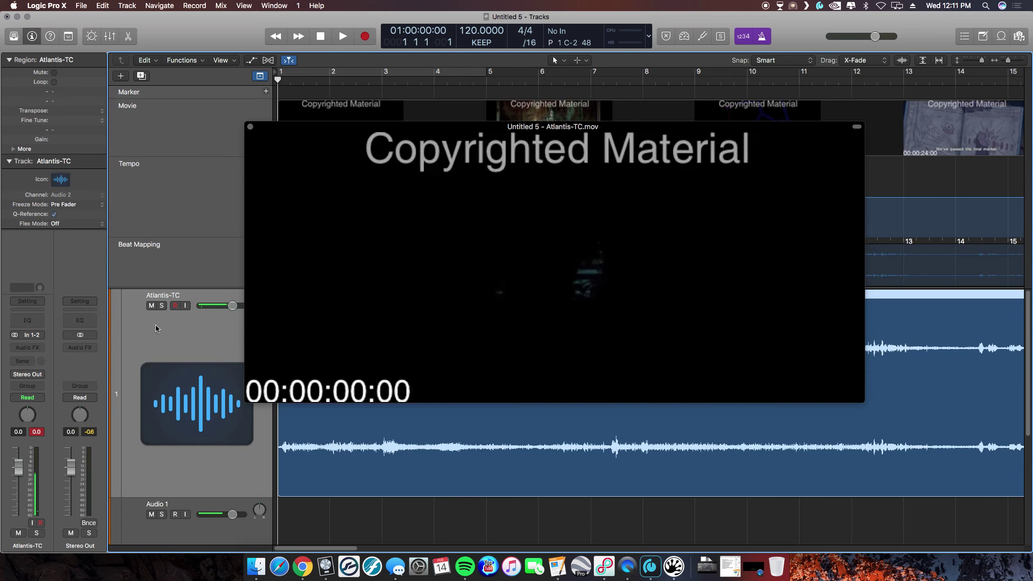
click(33, 348)
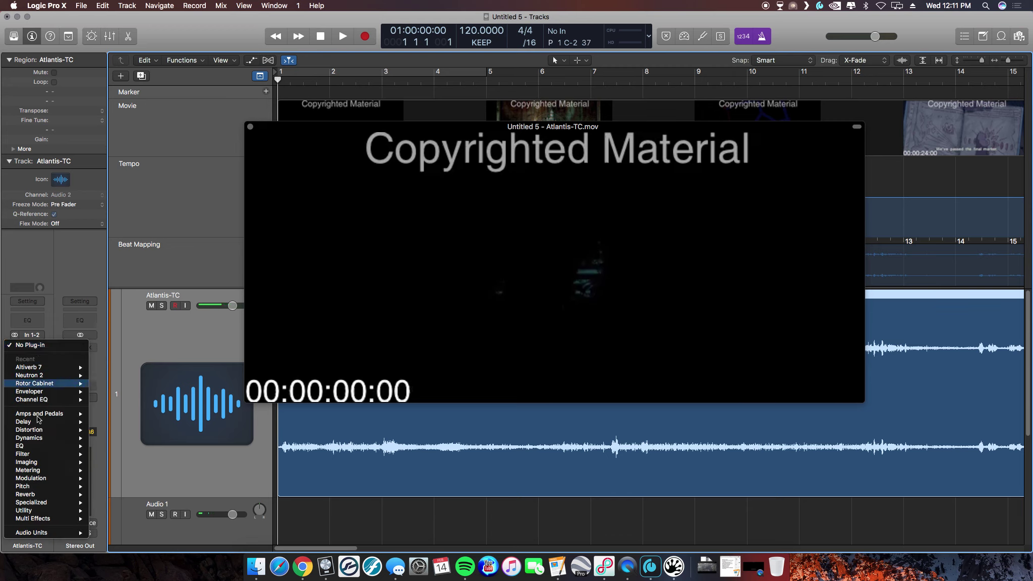
mouse_move(61, 512)
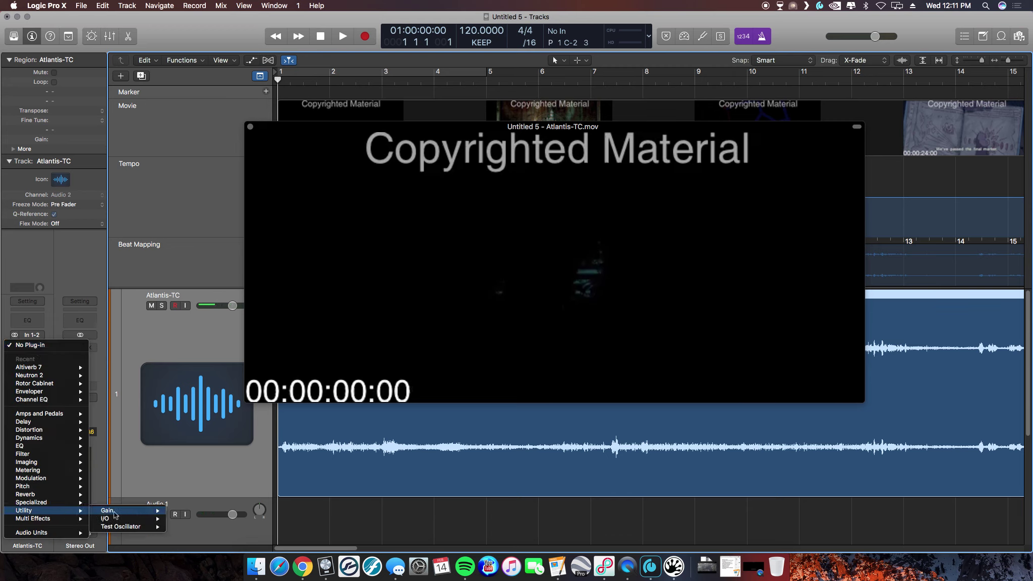
key(Escape)
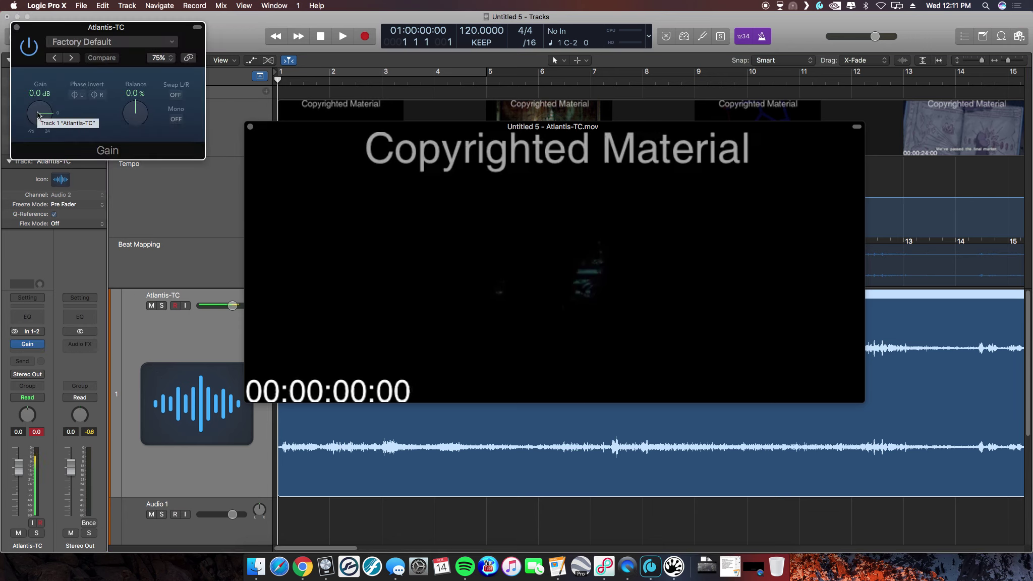
click(38, 114)
drag(38, 114, 40, 107)
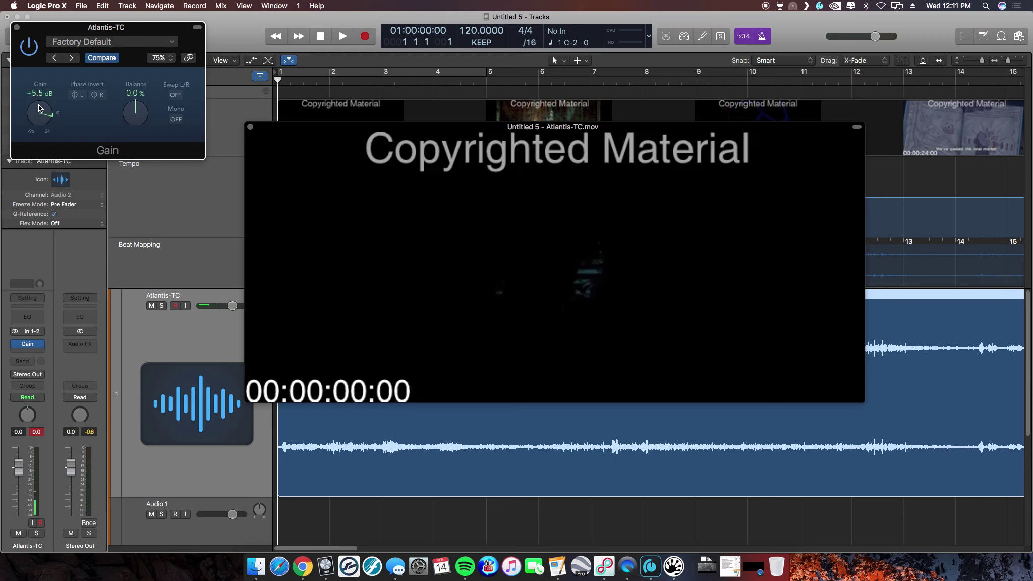
- Play the whole movie from the start with the Gain window closed, and return the playhead to the beginning
key(super+BackSpace)
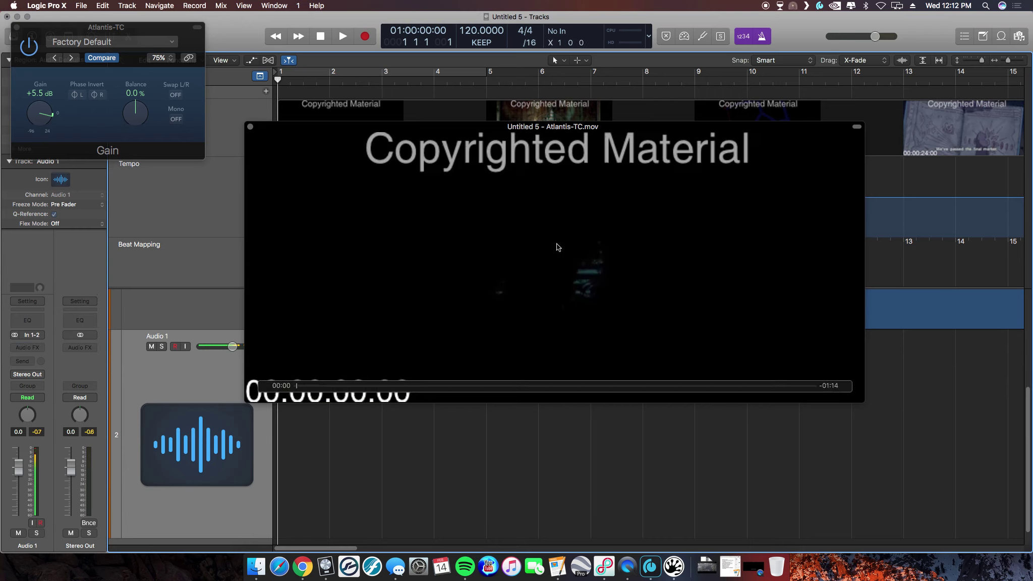
key(space)
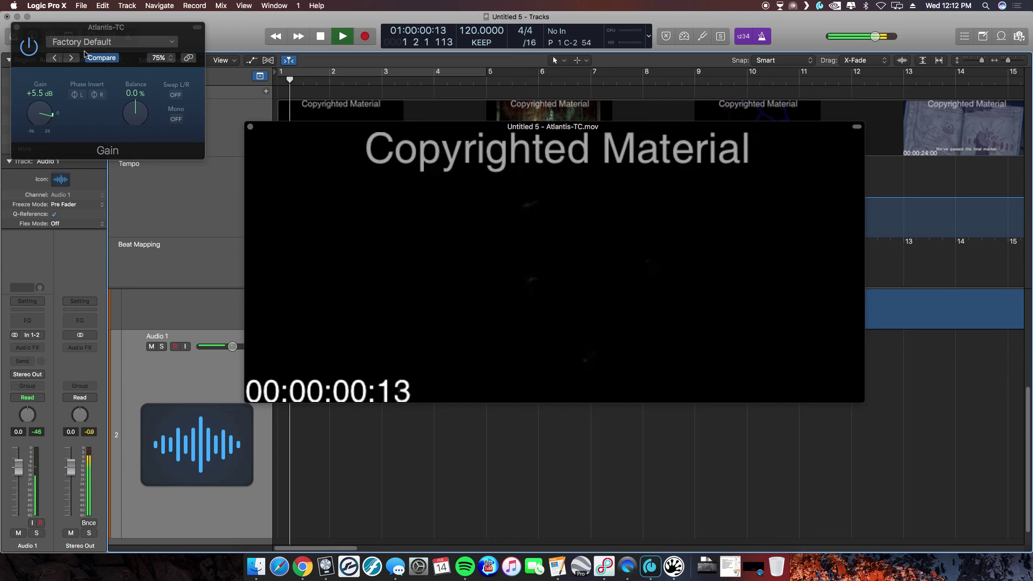
click(17, 28)
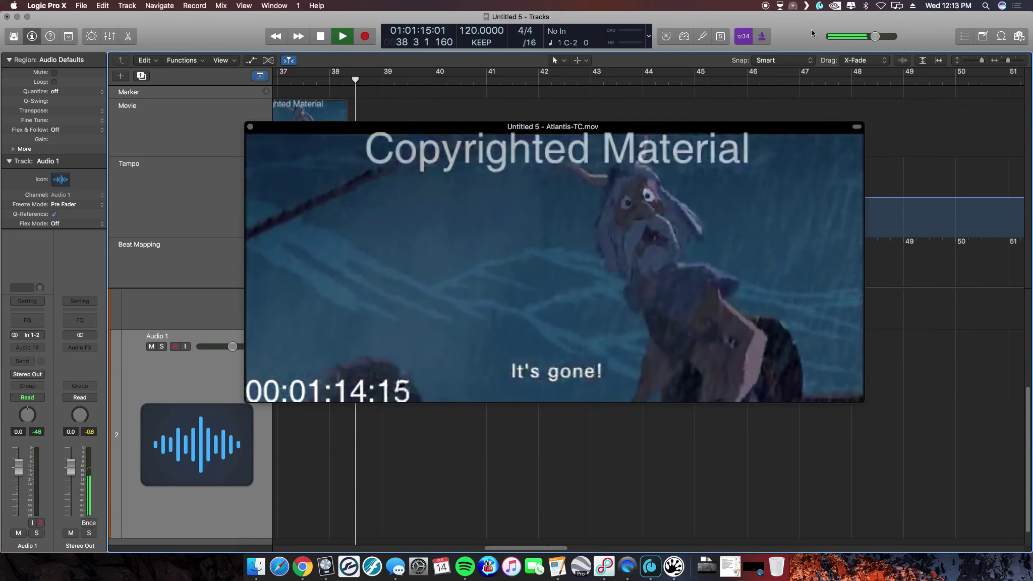
key(space)
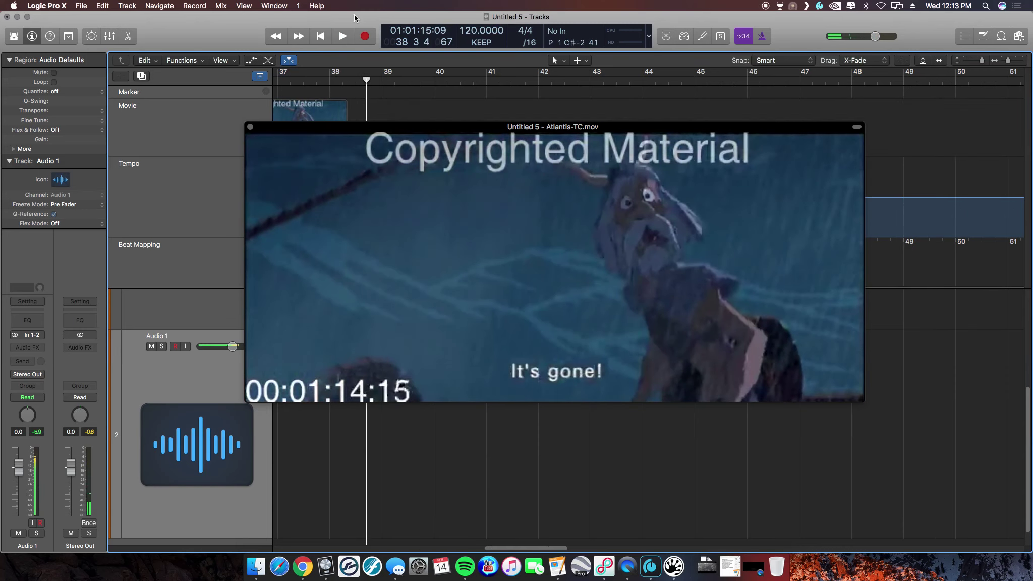
click(322, 41)
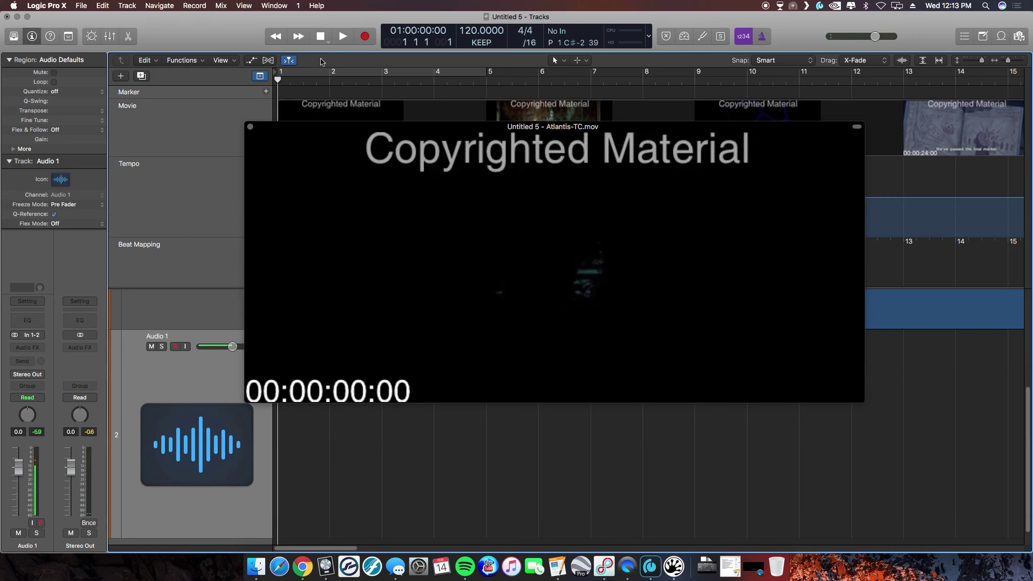
- Move the movie window below the Movie track thumbnails and create a marker at 01:00:34:06, where the "Enough!" line starts
drag(385, 130, 419, 198)
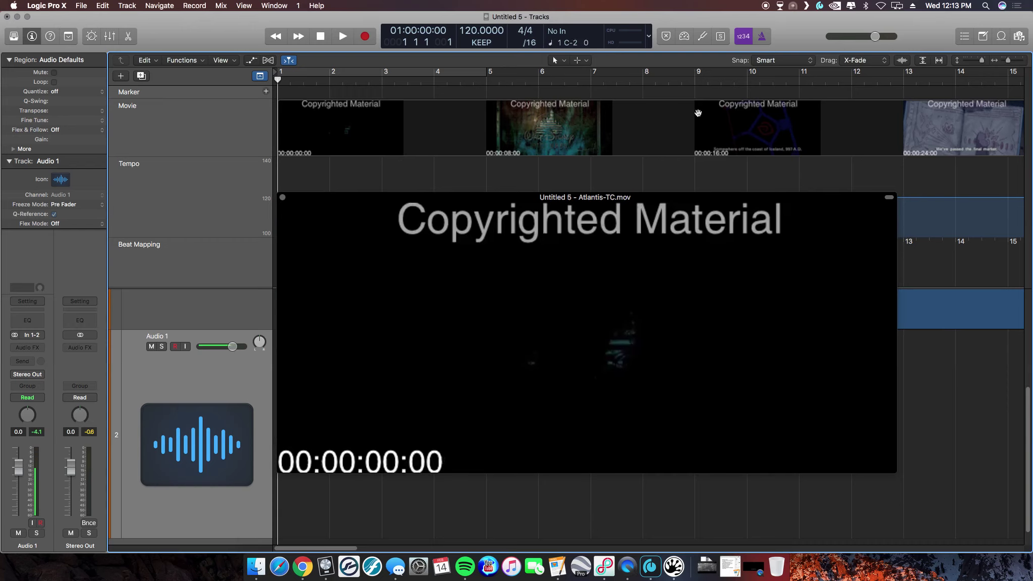
drag(714, 84, 982, 80)
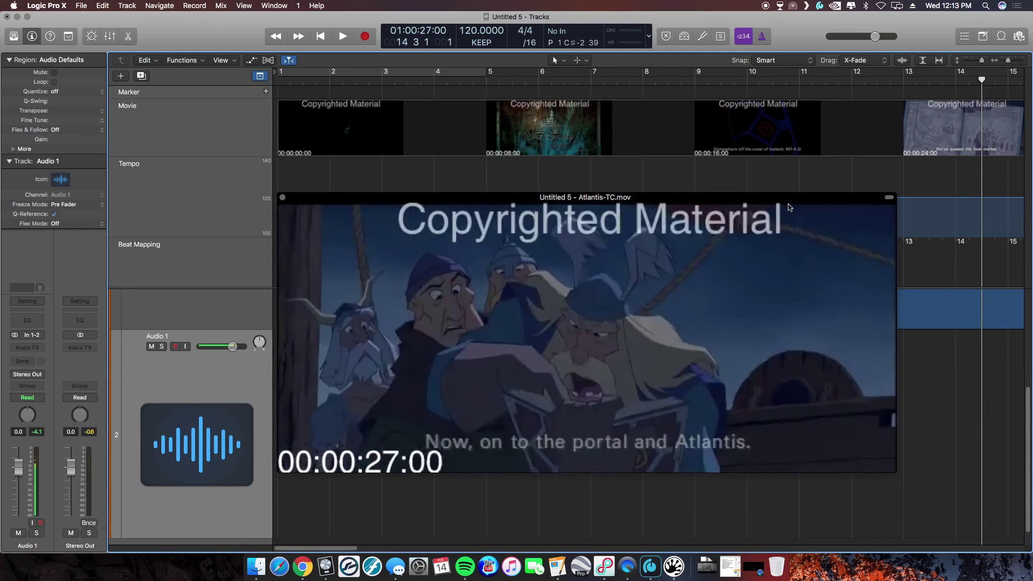
mouse_move(789, 207)
scroll(702, 181, down, 8)
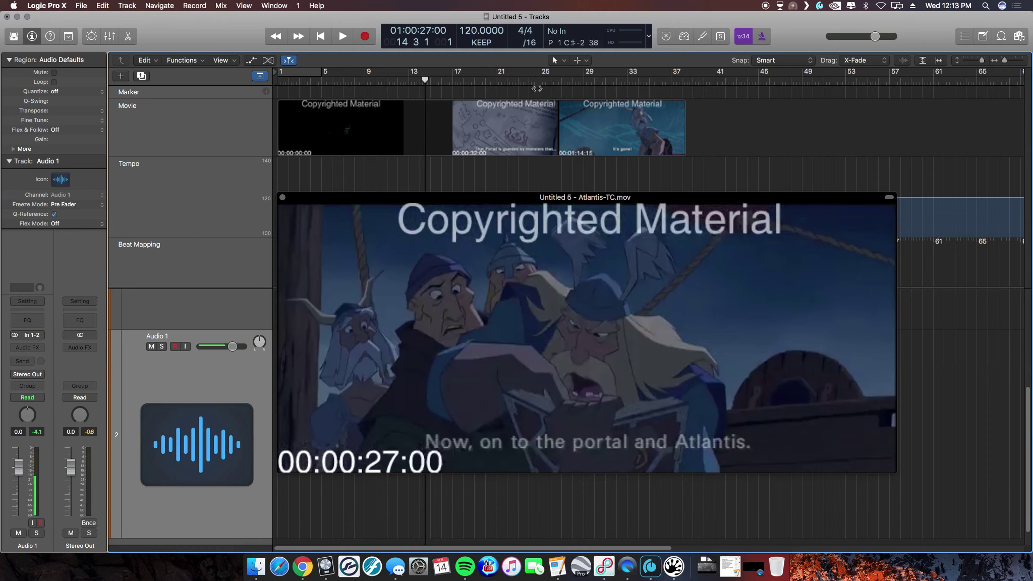
key(super+Right)
key(super+Right)
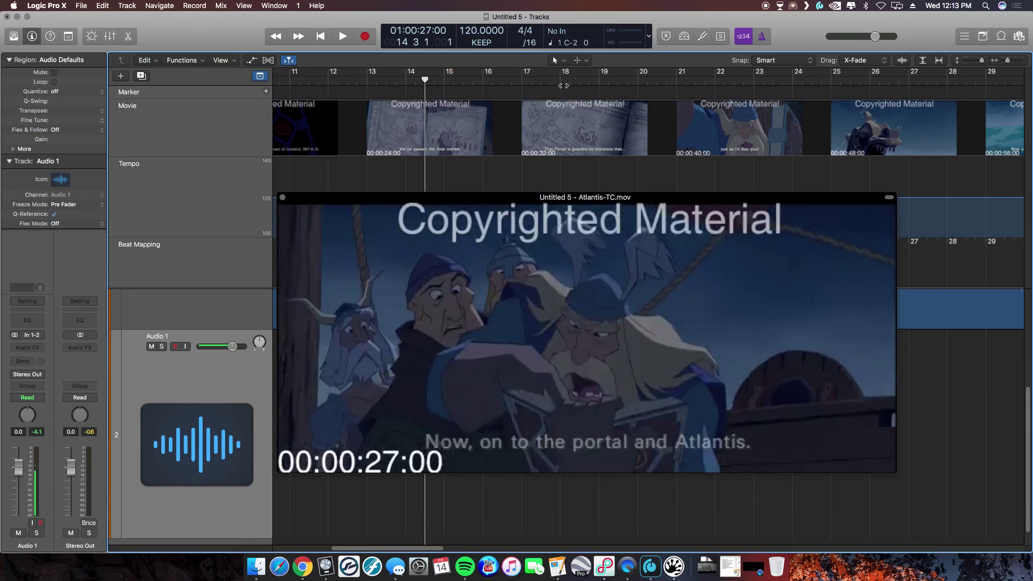
mouse_move(559, 80)
mouse_down()
mouse_move(604, 80)
mouse_move(552, 81)
mouse_move(565, 81)
mouse_up()
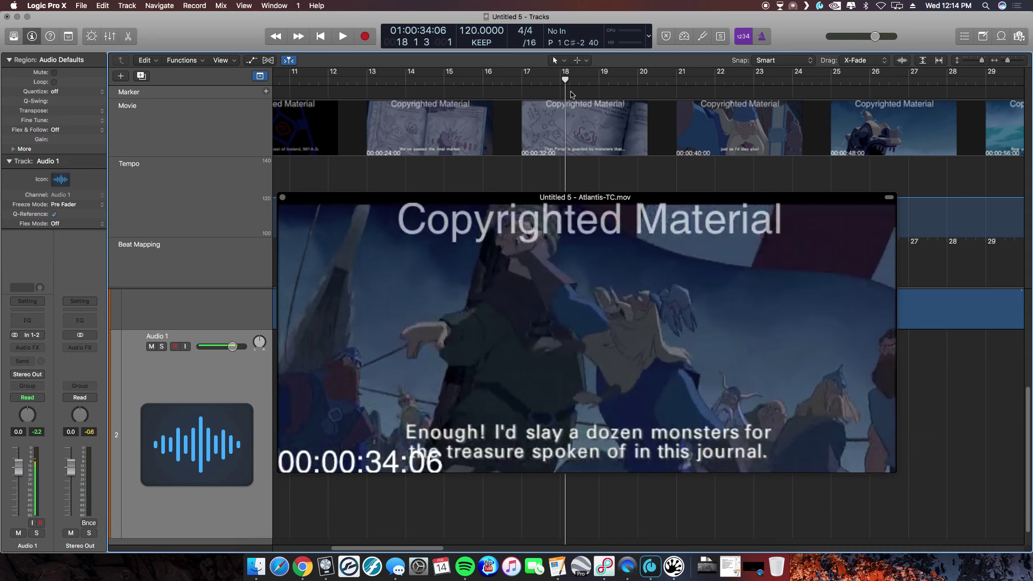
key(alt+apostrophe)
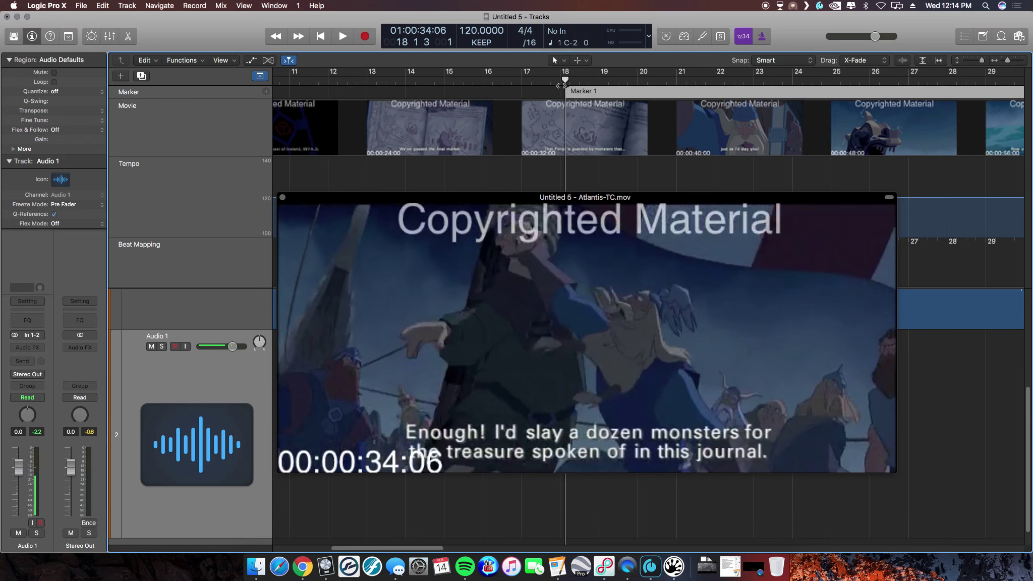
- Play the passage leading into Marker 1 from around bar 16, and replay it with the metronome click turned on
click(502, 76)
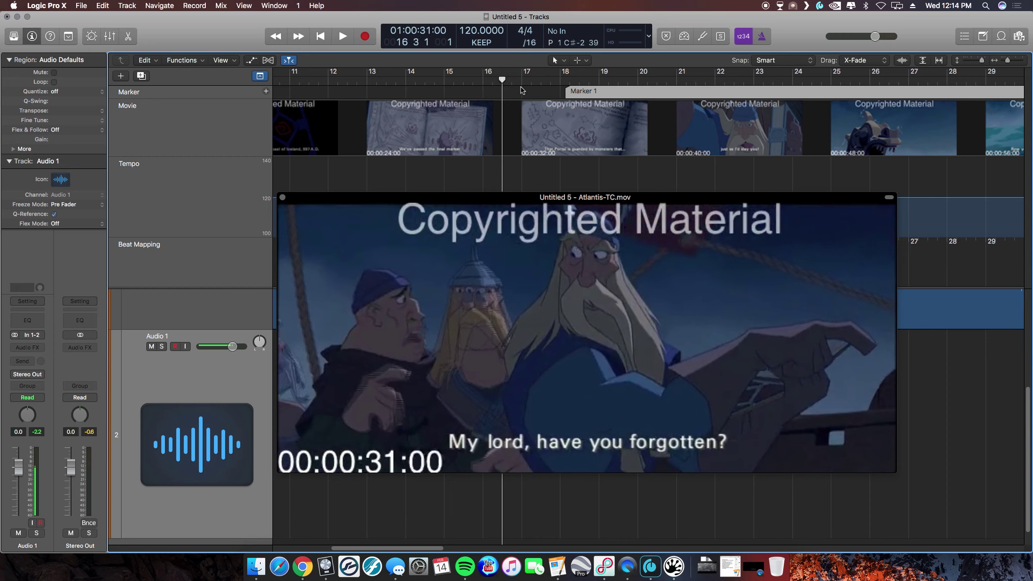
key(space)
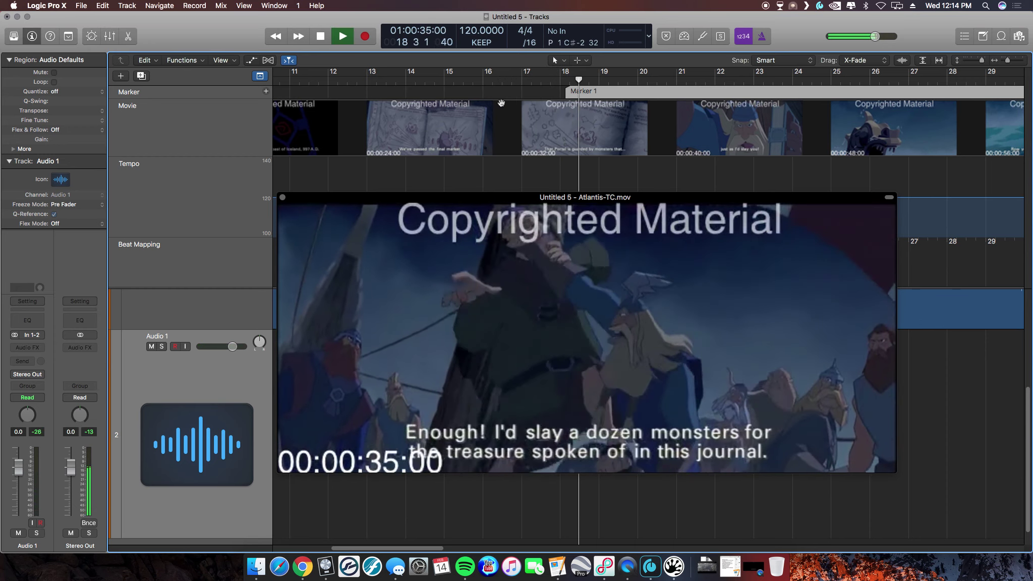
key(space)
click(763, 37)
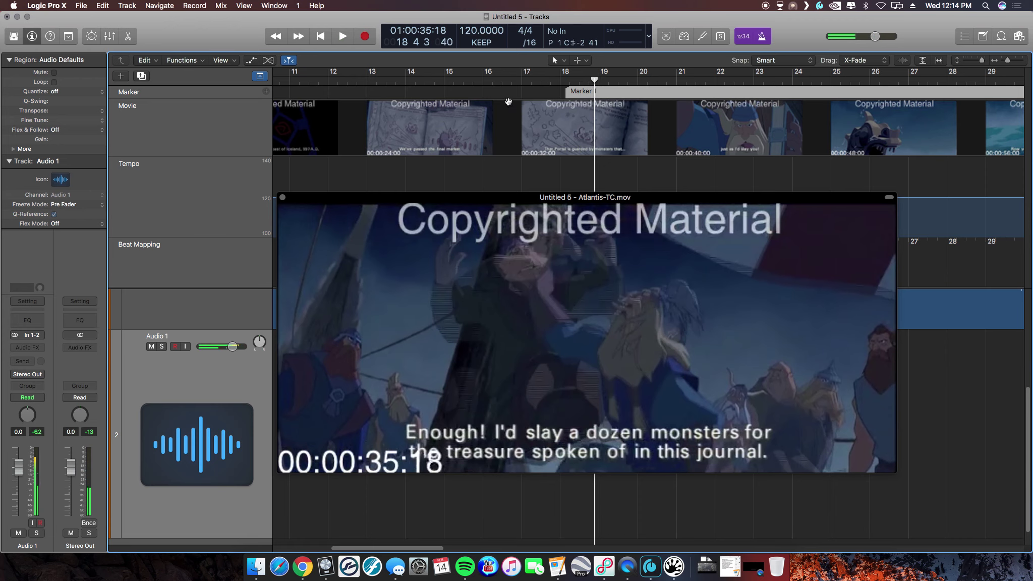
click(488, 79)
key(space)
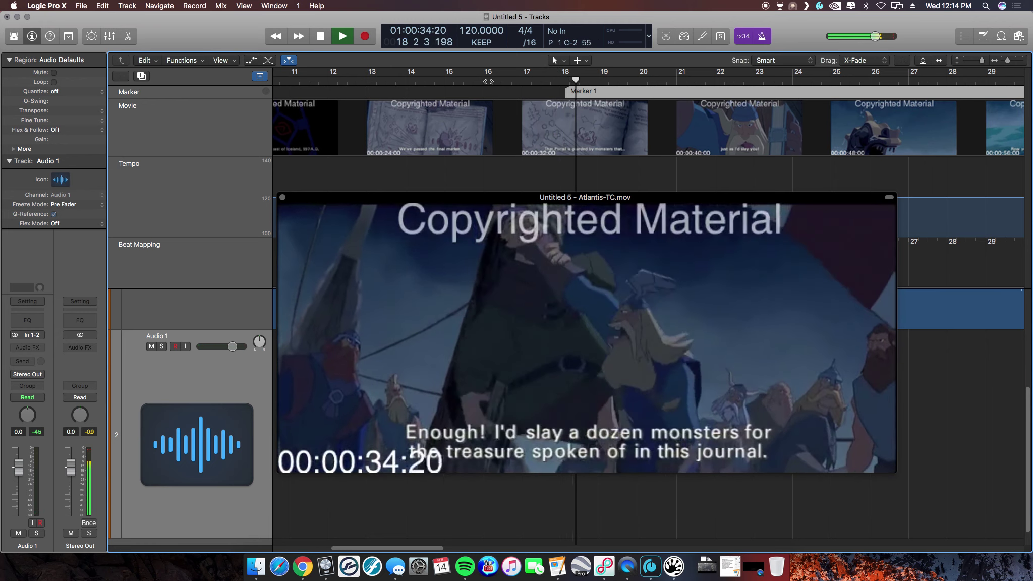
key(space)
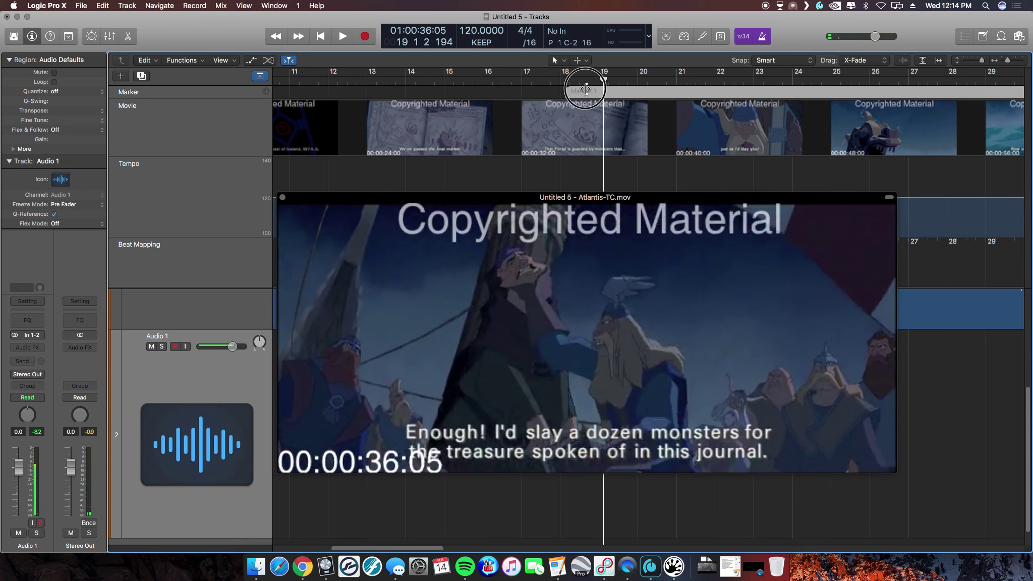
- Move Marker 1 back to position 18 1 1 1 and play from bar 17 to check its timing against the picture
drag(586, 90, 583, 90)
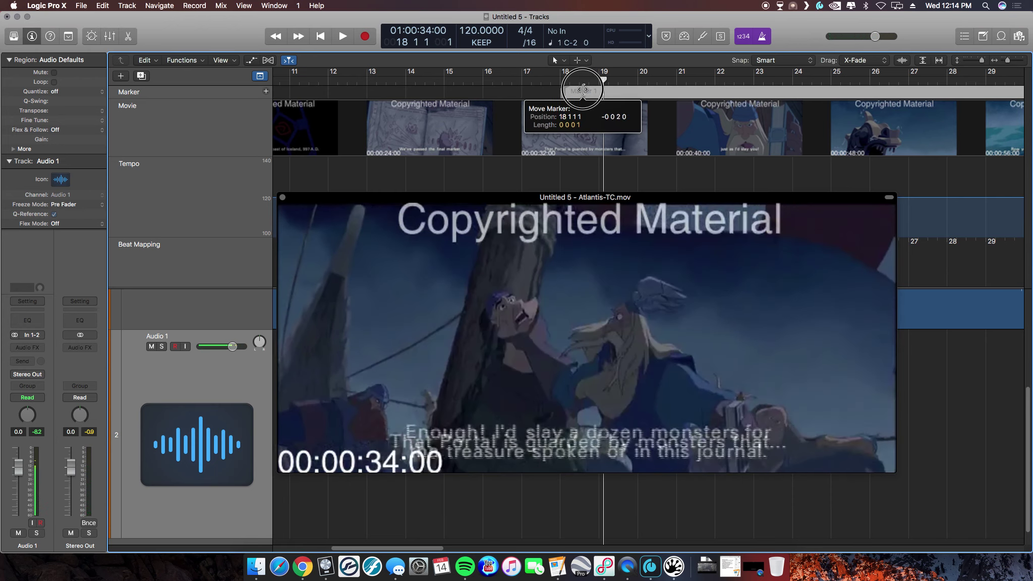
drag(582, 90, 583, 90)
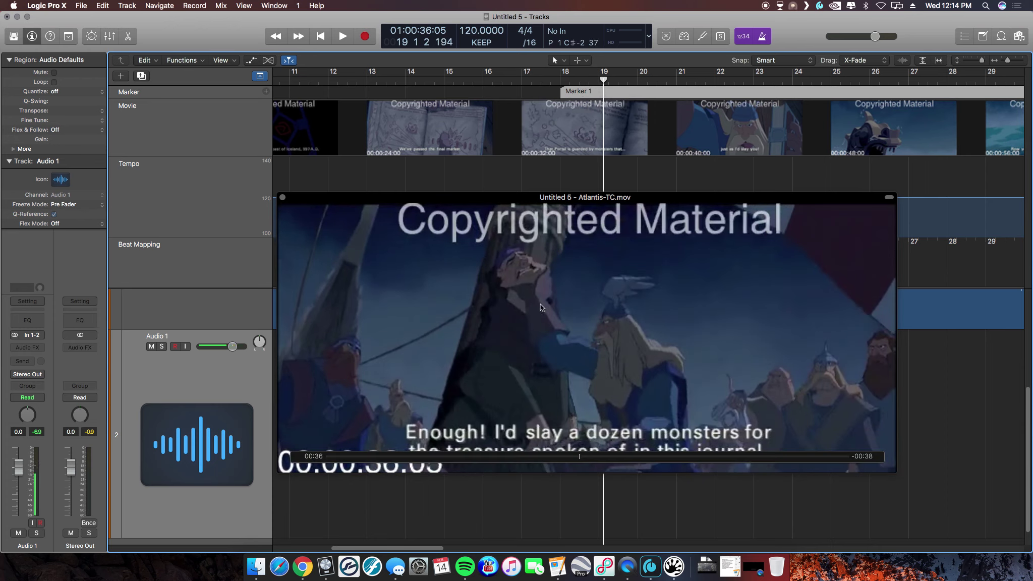
click(523, 81)
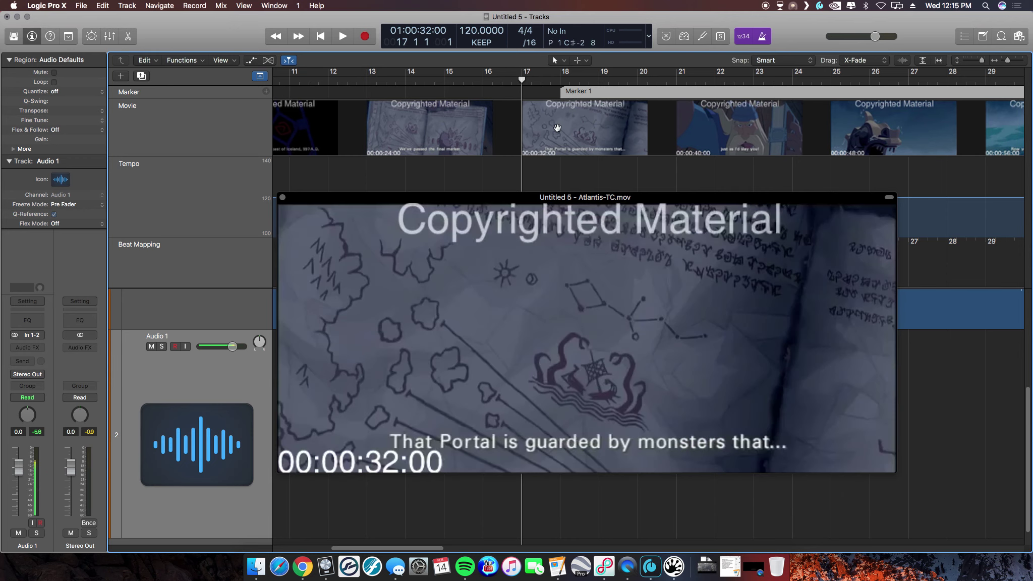
key(space)
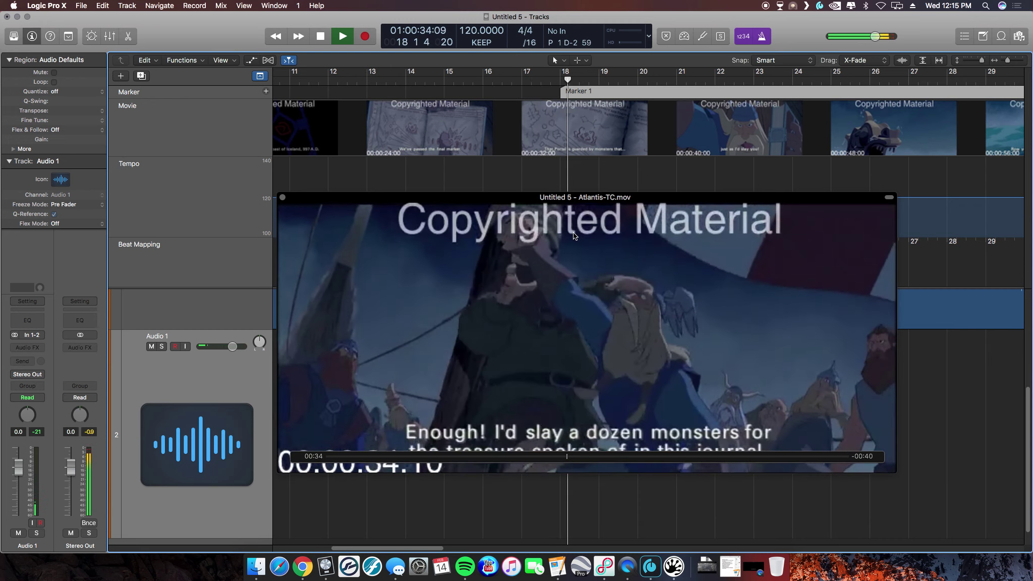
key(space)
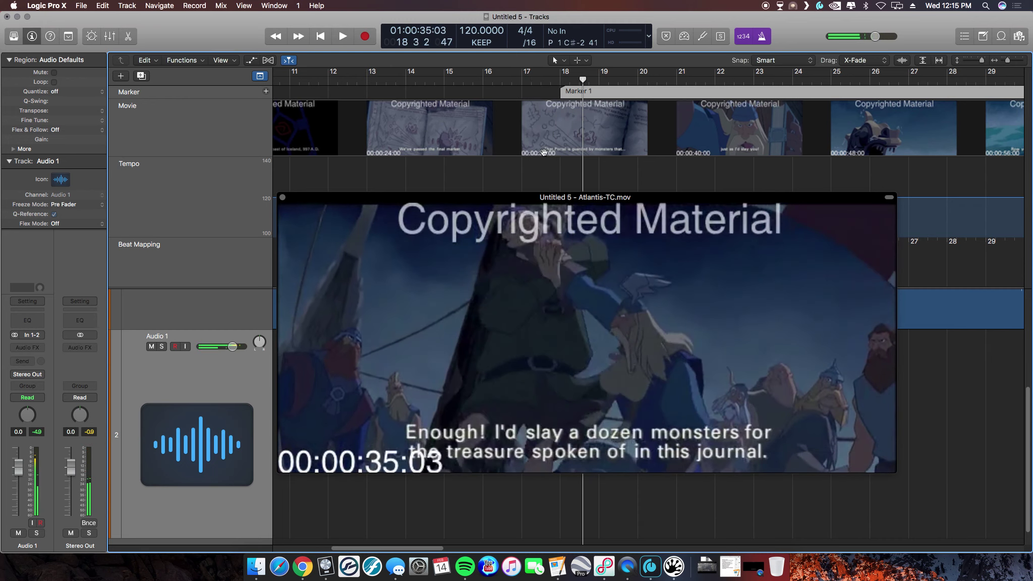
- Create a second marker at 01:00:47:05, on the white flash that follows the "Sail on!" line
mouse_move(572, 255)
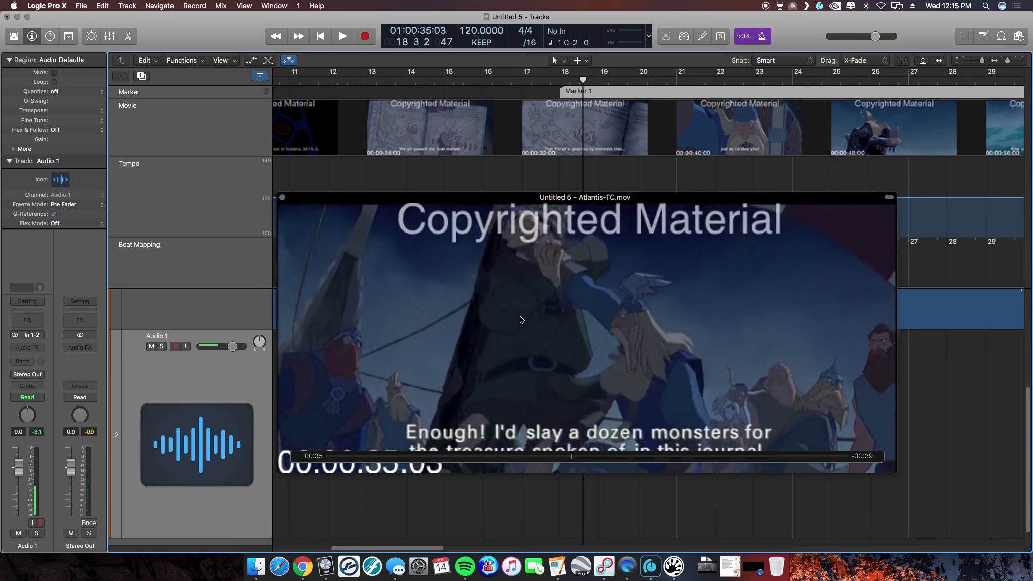
drag(739, 82, 797, 84)
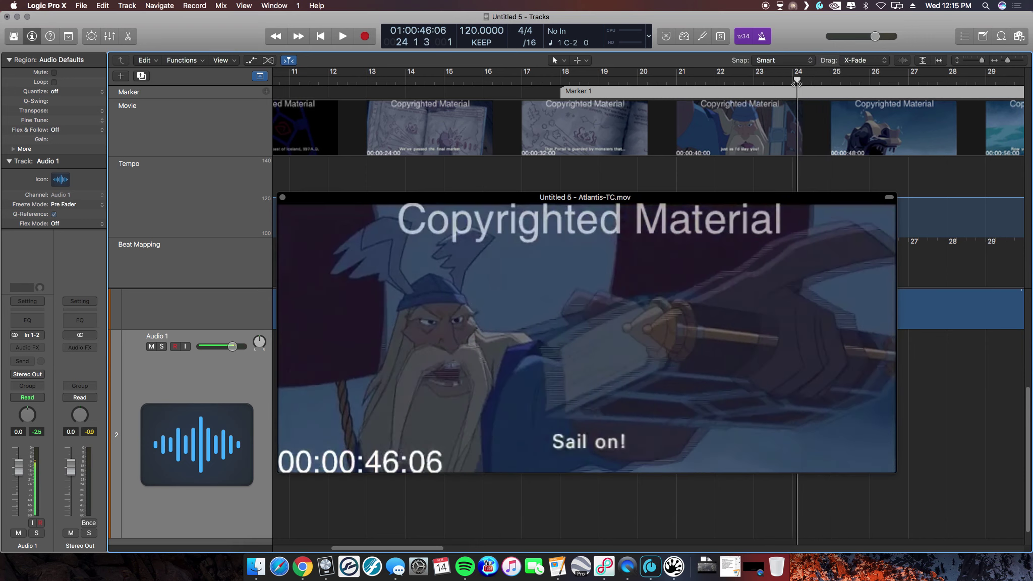
key(super+Right)
key(super+Right)
key(super+Right)
key(super+Right)
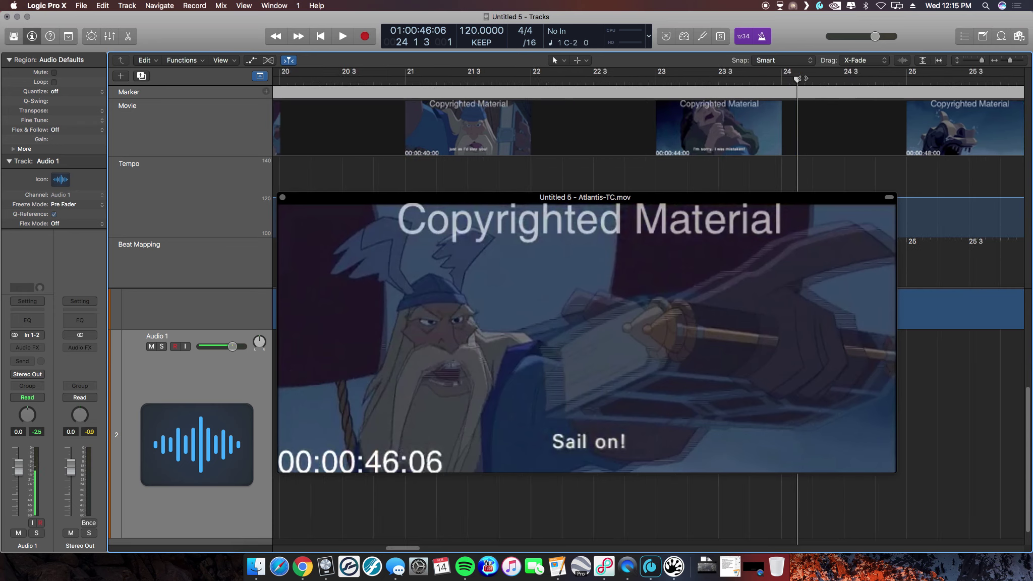
drag(798, 79, 828, 79)
drag(837, 78, 901, 78)
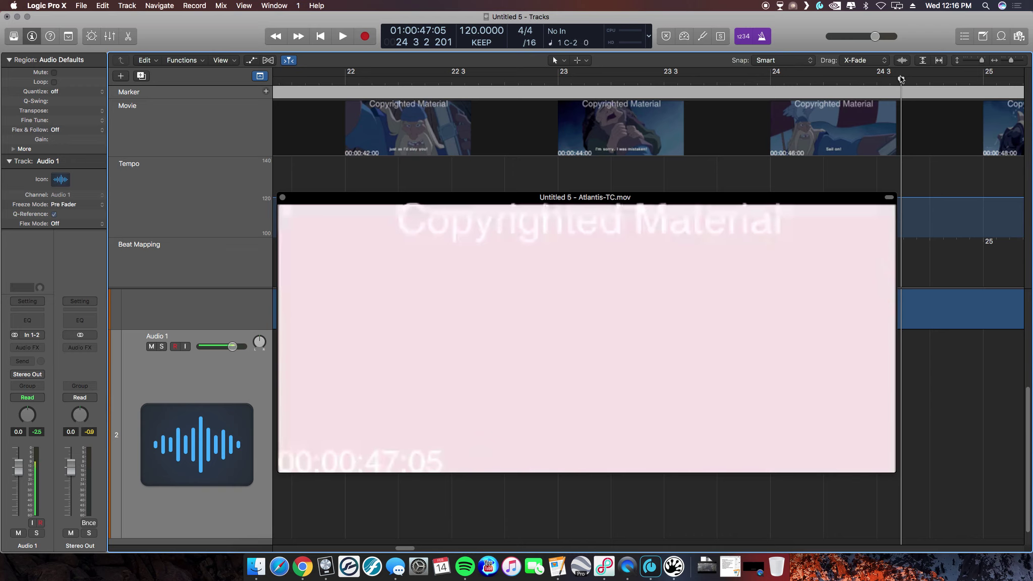
key(alt+apostrophe)
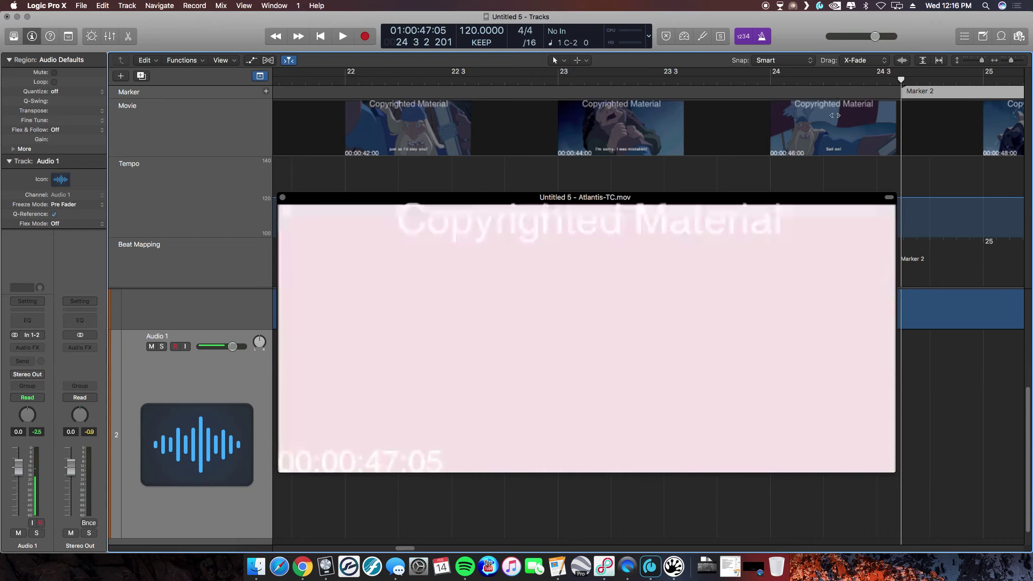
key(super+Left)
key(super+Left)
key(super+Left)
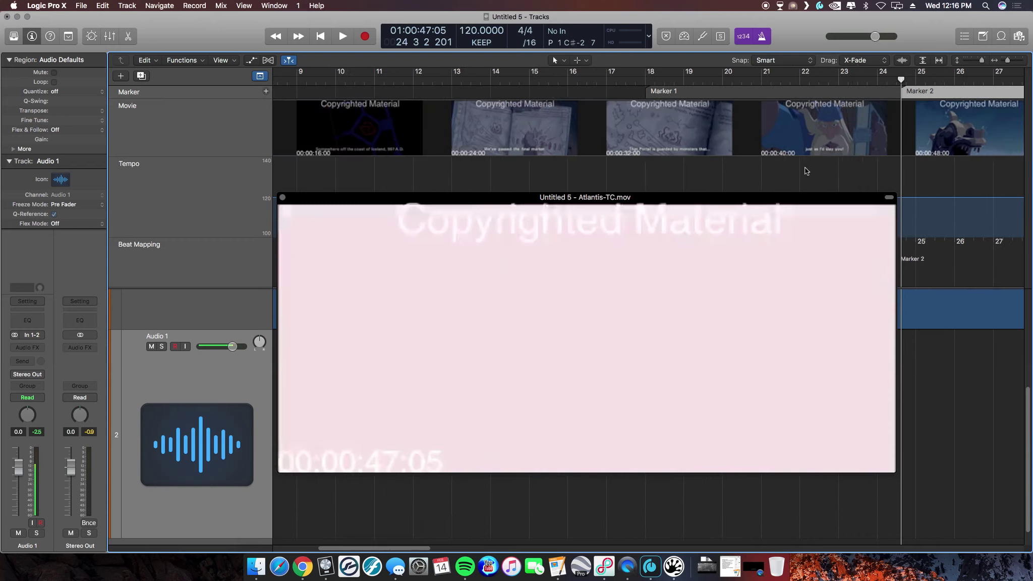
- Close the floating movie window and play the project from bar 1 past Marker 2 to check both markers against the picture
key(super+Left)
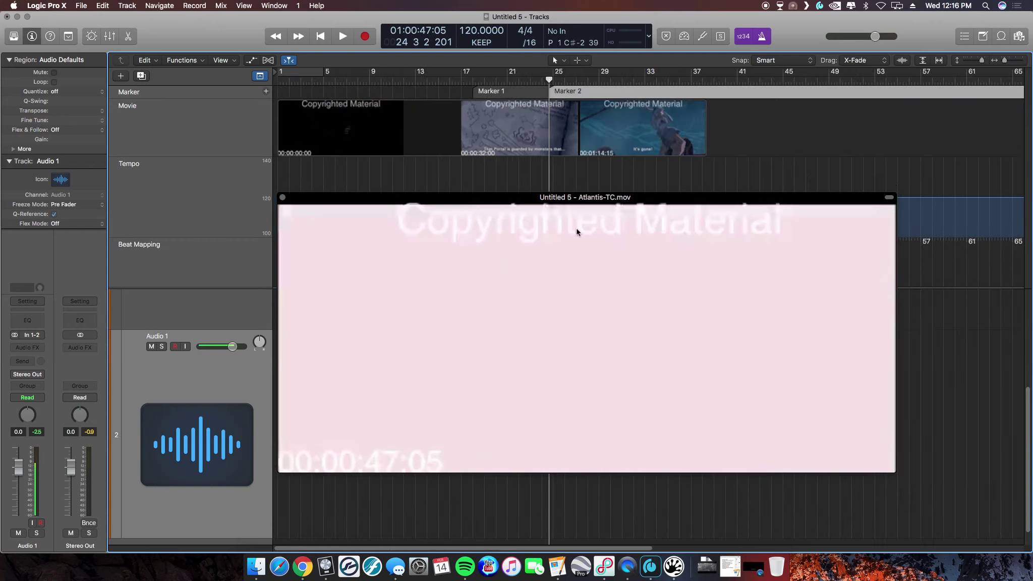
click(282, 198)
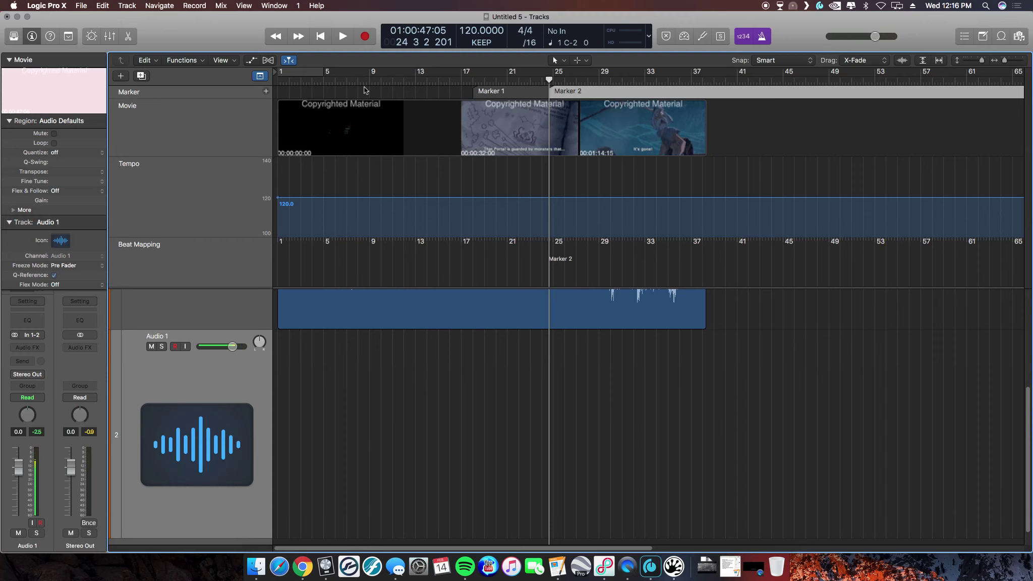
click(282, 83)
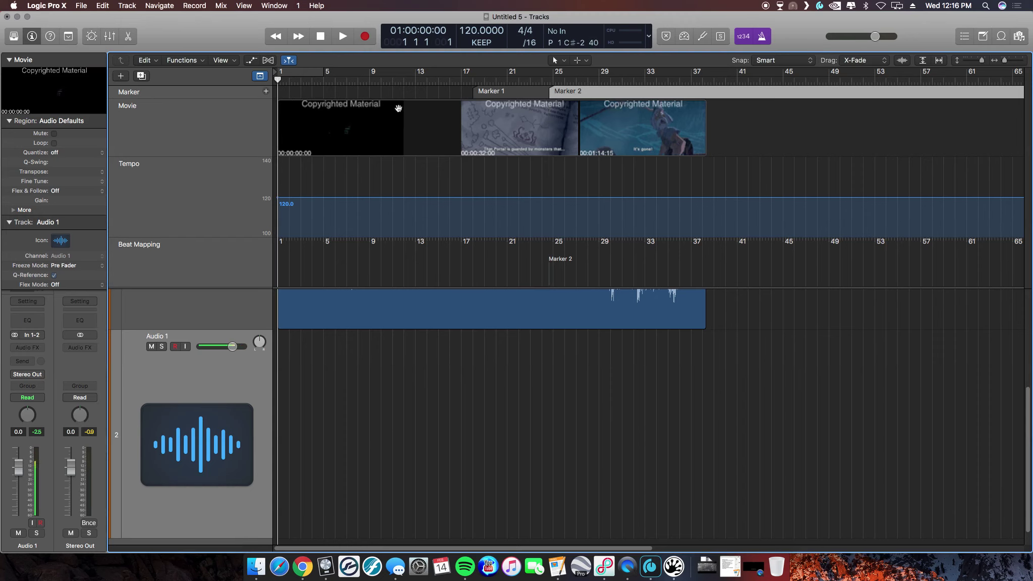
click(765, 40)
key(space)
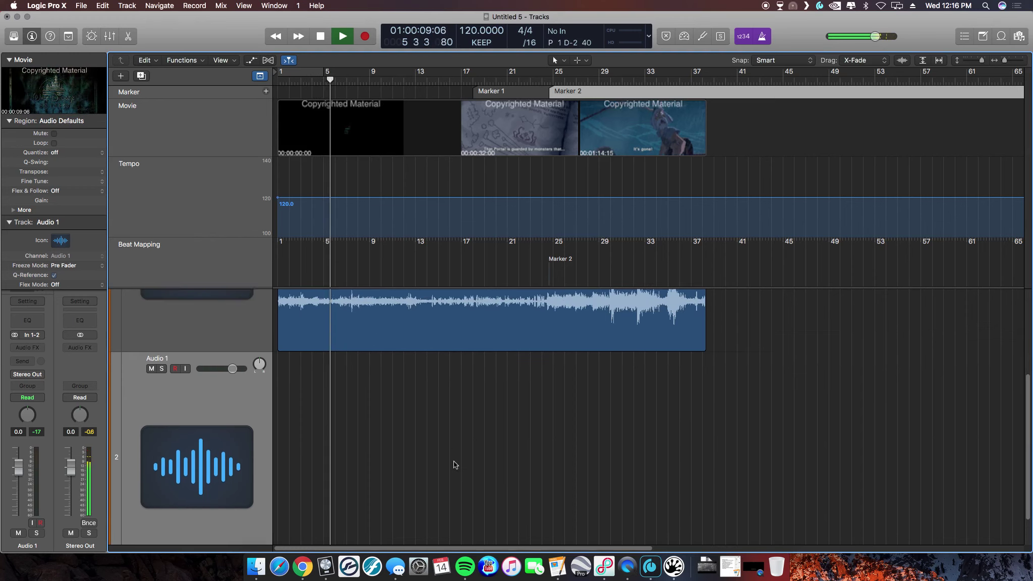
scroll(454, 454, up, 3)
scroll(454, 465, up, 3)
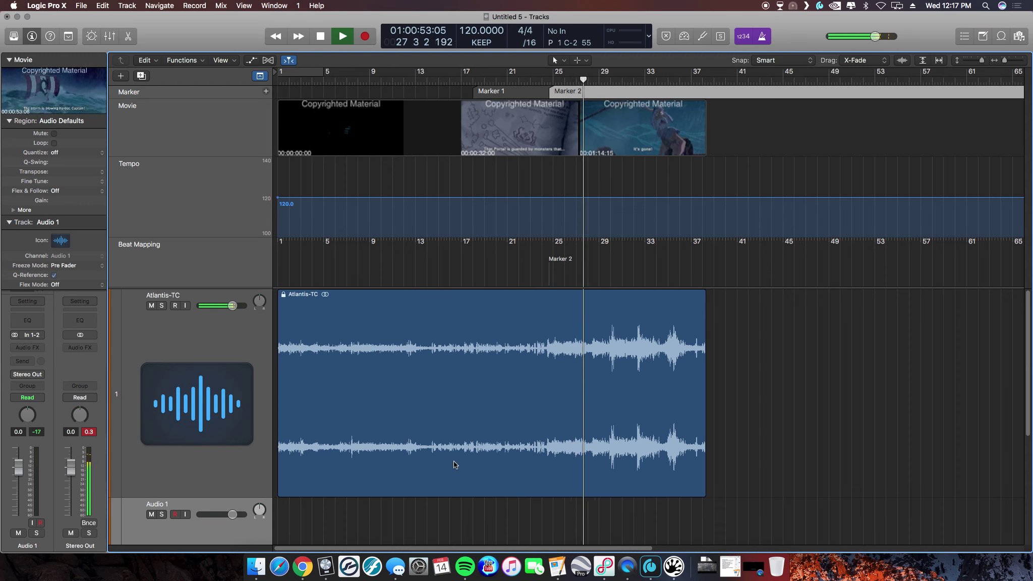
key(space)
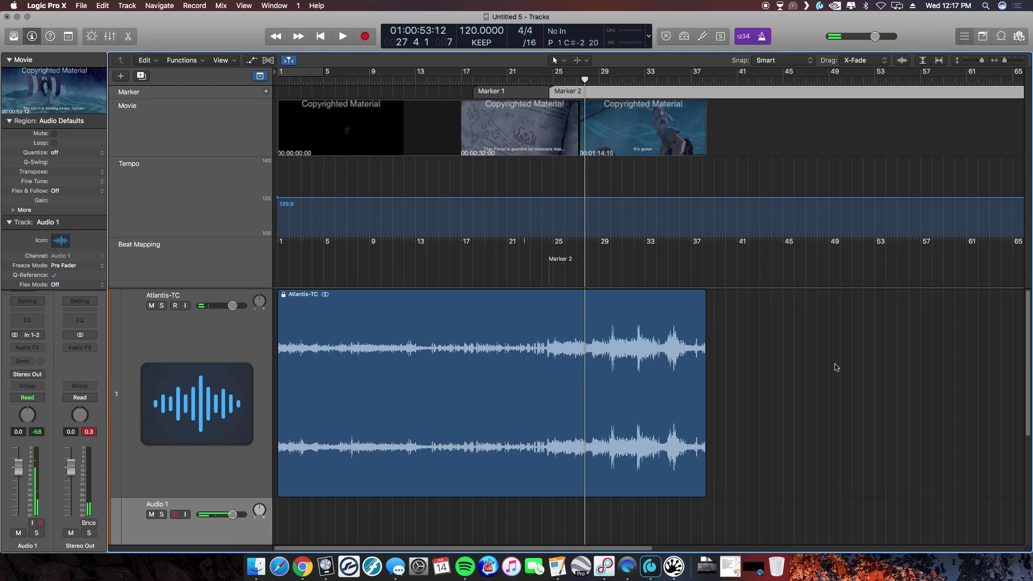
- Lock the SMPTE position of Marker 1 and Marker 2 in the marker list
key(d)
click(851, 121)
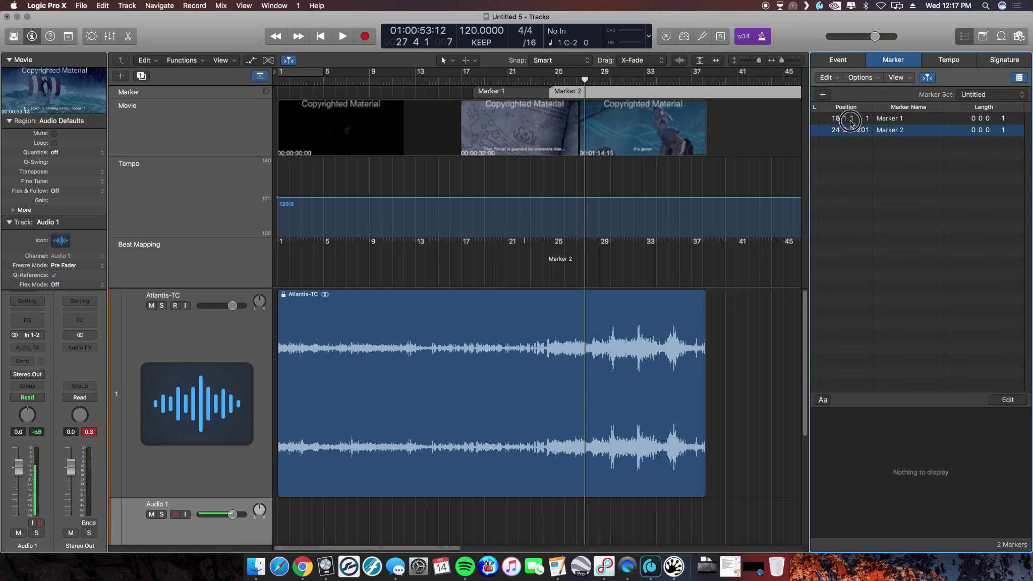
drag(851, 121, 851, 131)
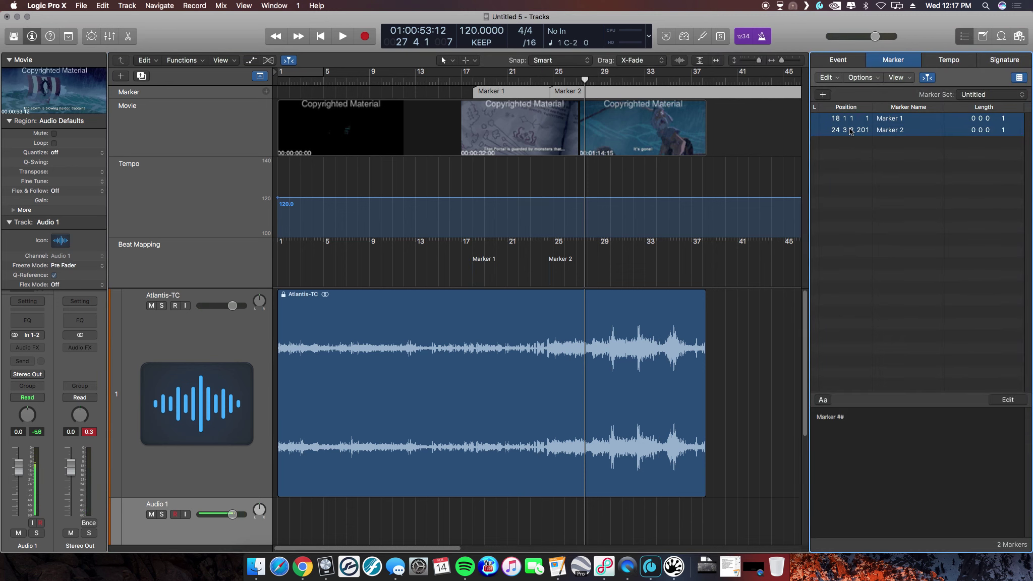
right_click(850, 131)
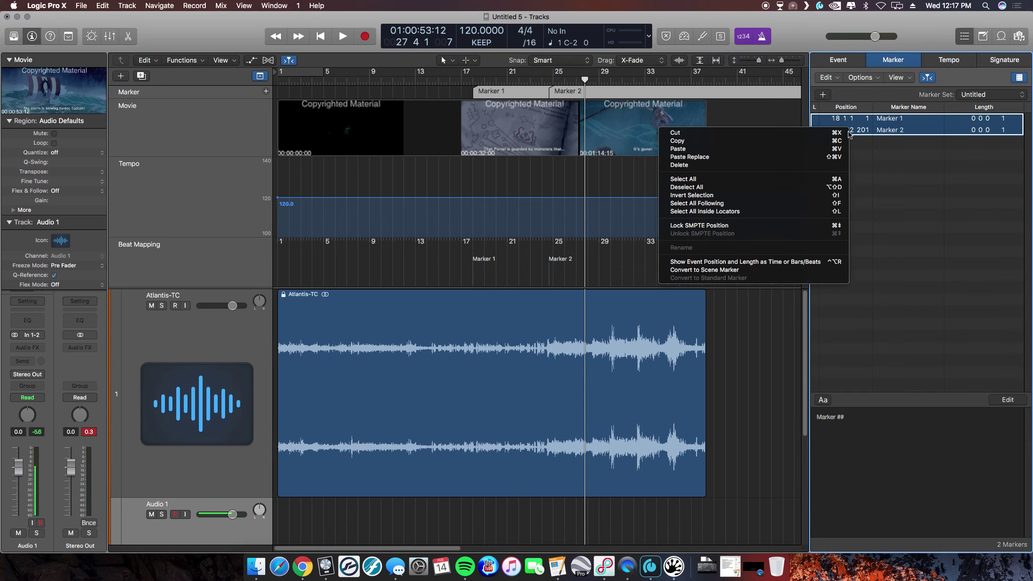
click(705, 226)
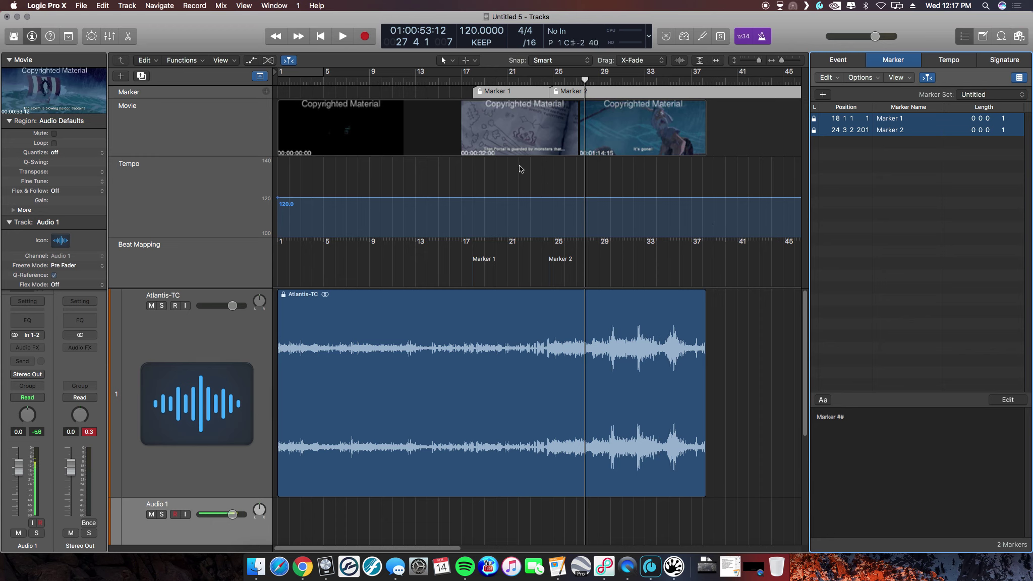
- Beat-map bar 18 onto Marker 1, then hide and reshow the global tracks
click(554, 79)
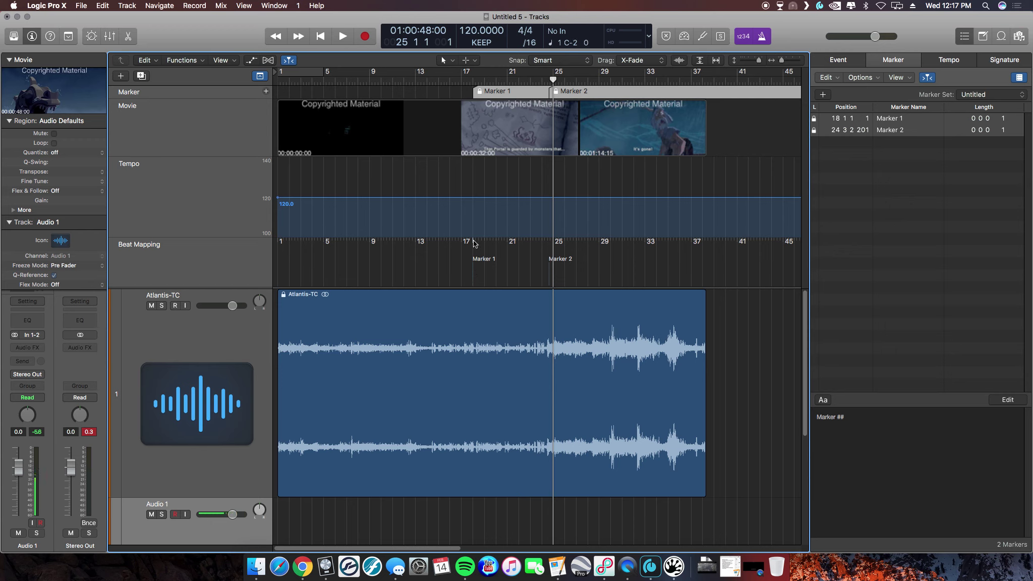
drag(474, 242, 476, 272)
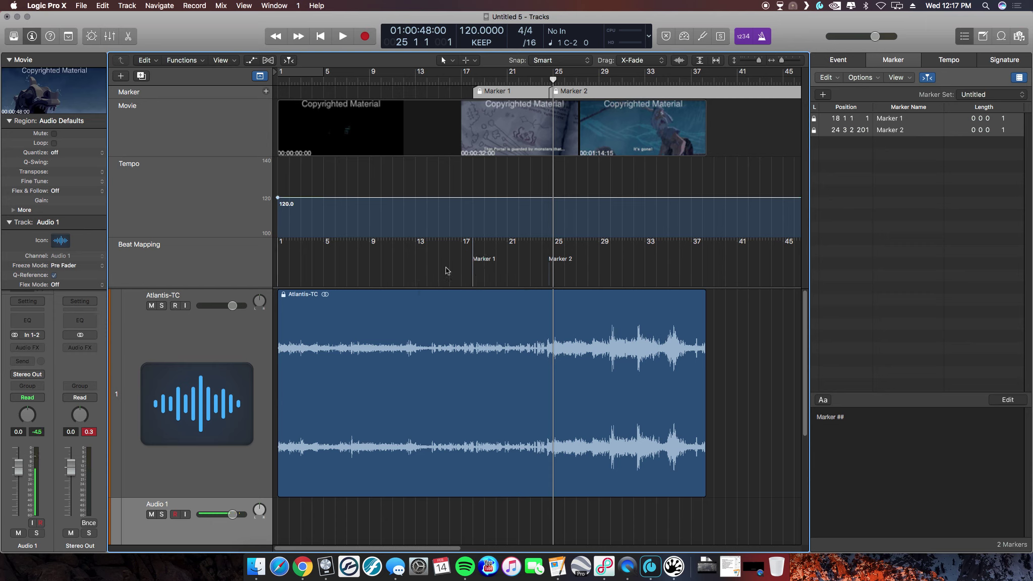
click(259, 77)
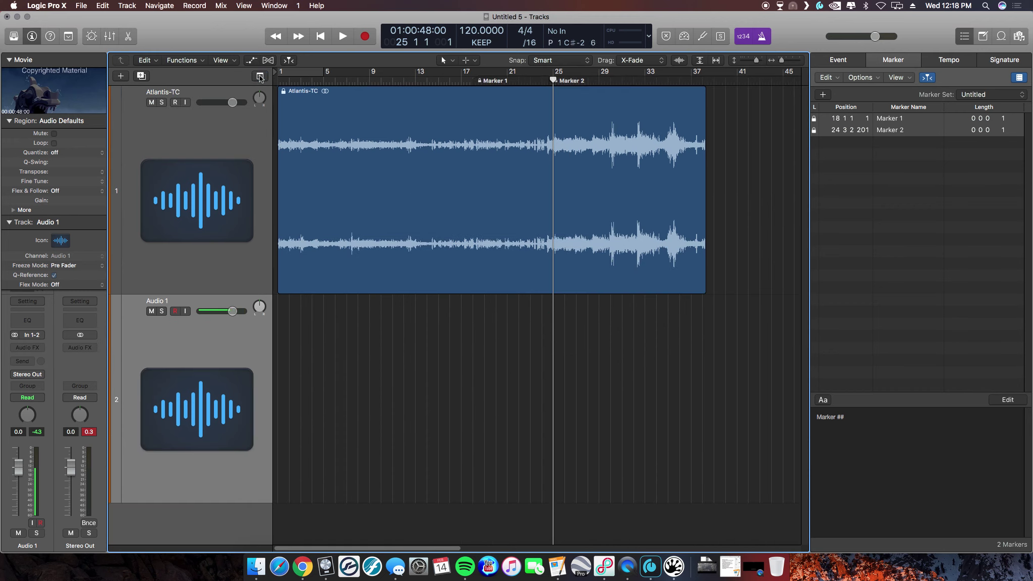
click(259, 76)
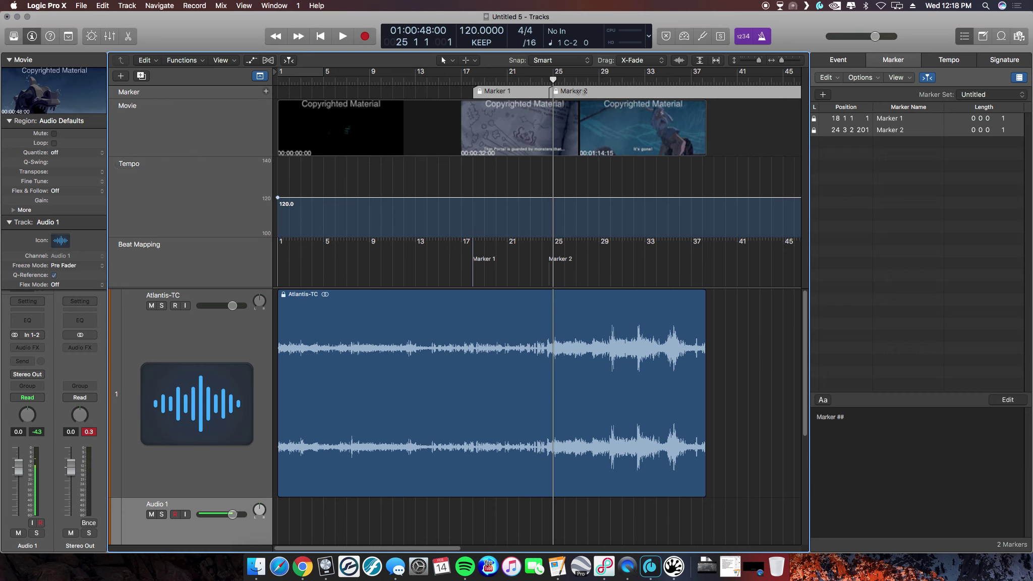
- Select Marker 2 and beat-map the downbeat of bar 25 onto it so the white flash lands on that bar
click(584, 308)
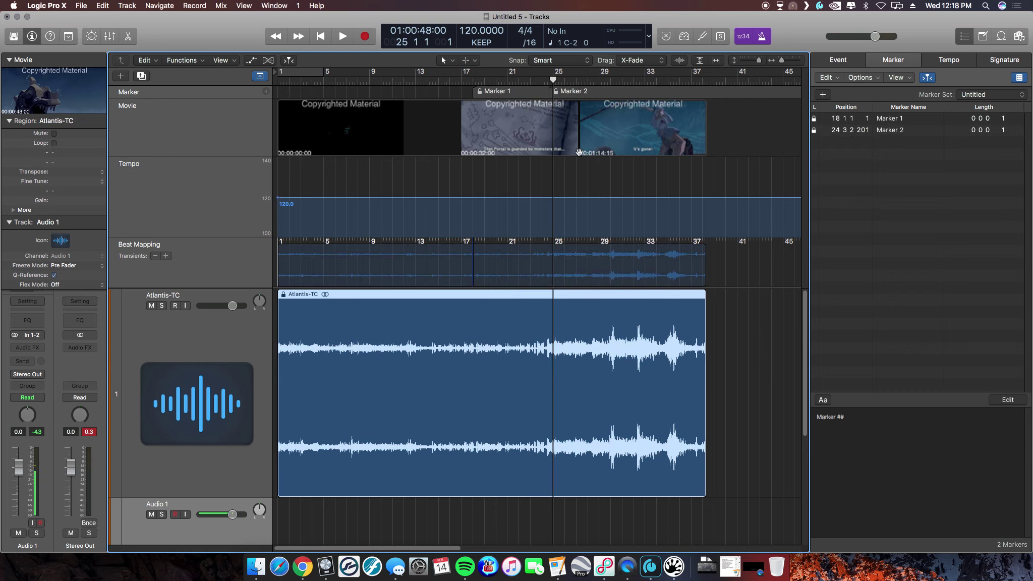
click(577, 92)
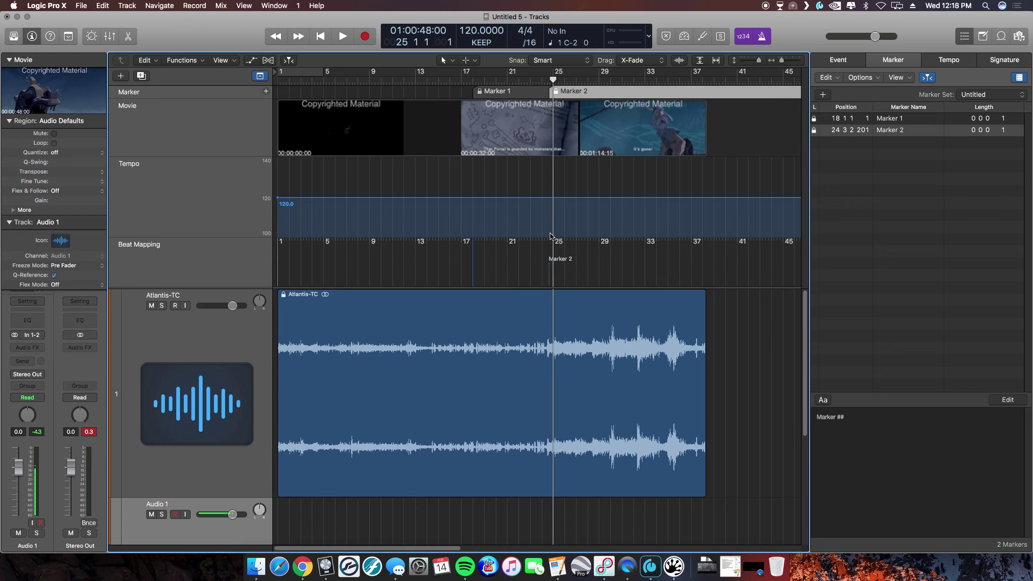
key(super+Right)
key(super+Right)
key(super+Right)
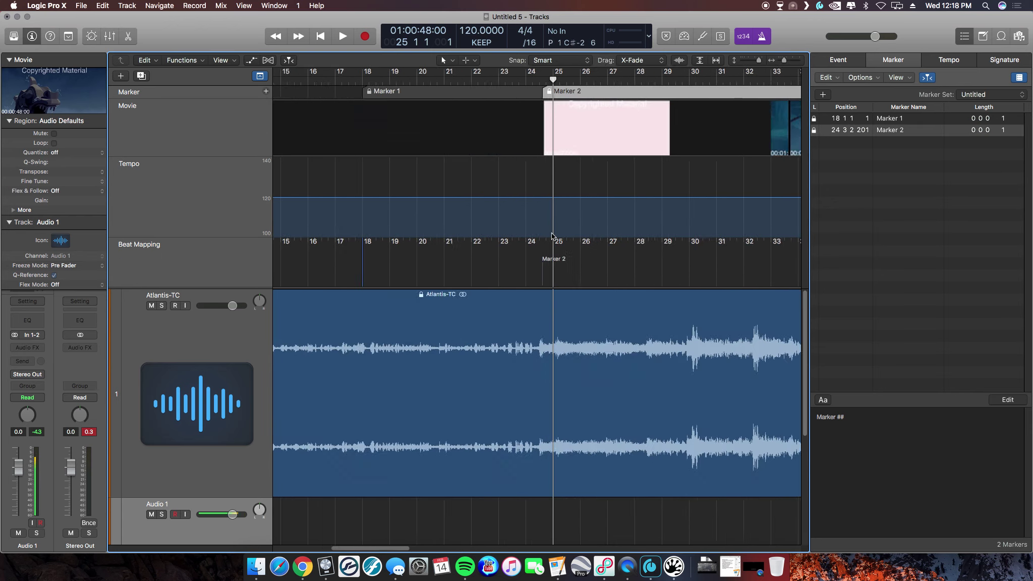
key(super+Right)
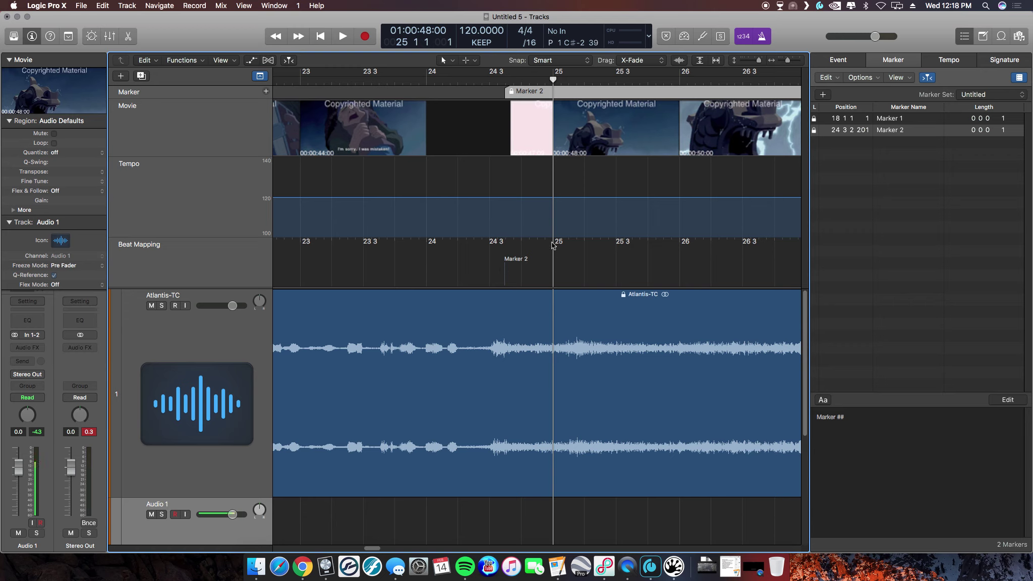
click(372, 82)
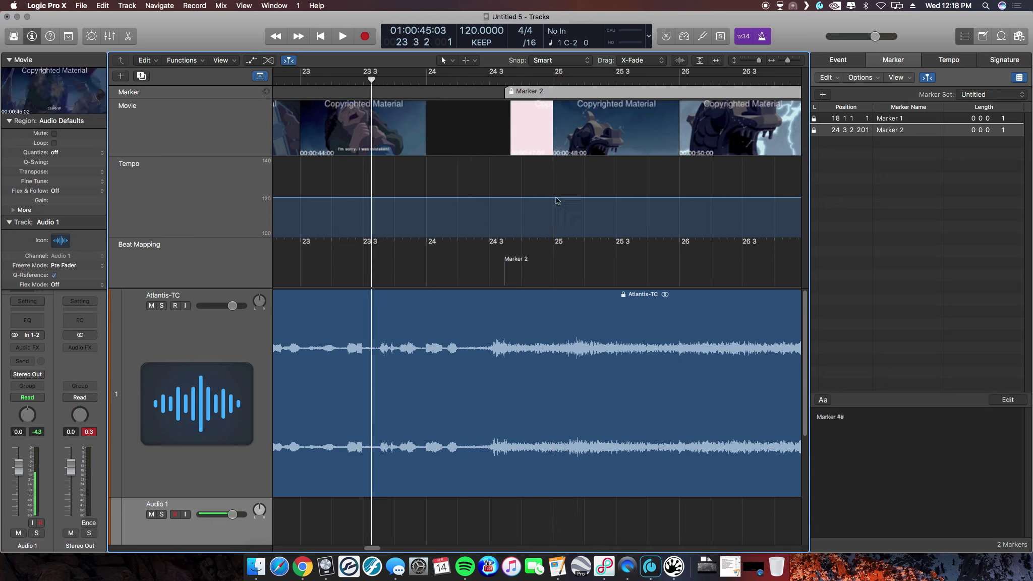
click(553, 240)
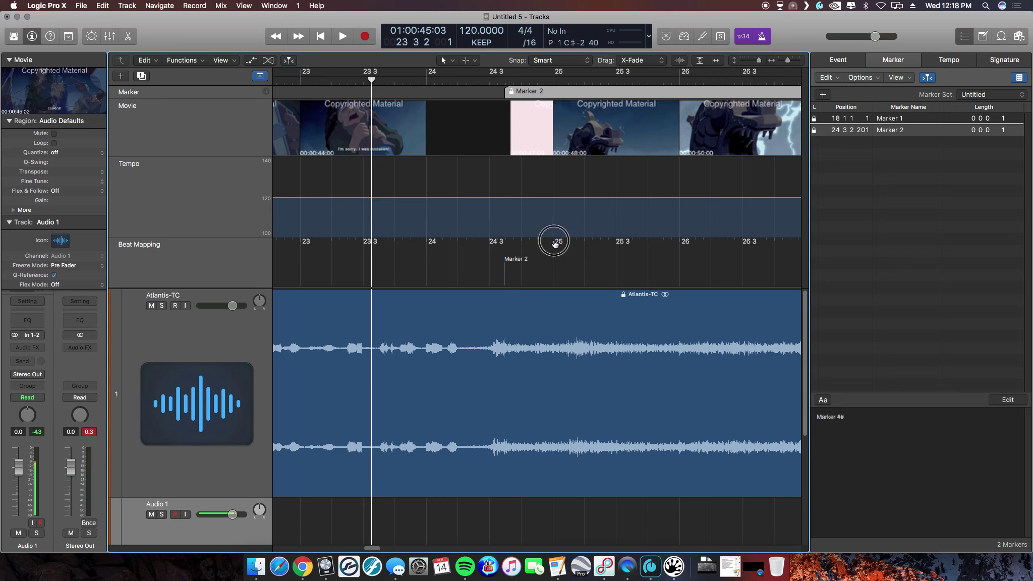
drag(554, 242, 505, 267)
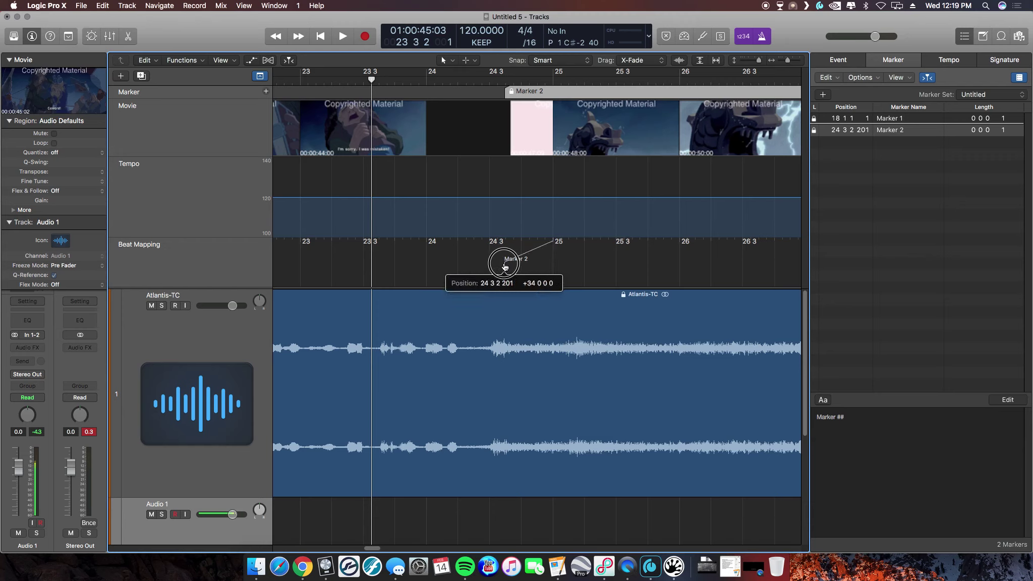
drag(505, 267, 505, 267)
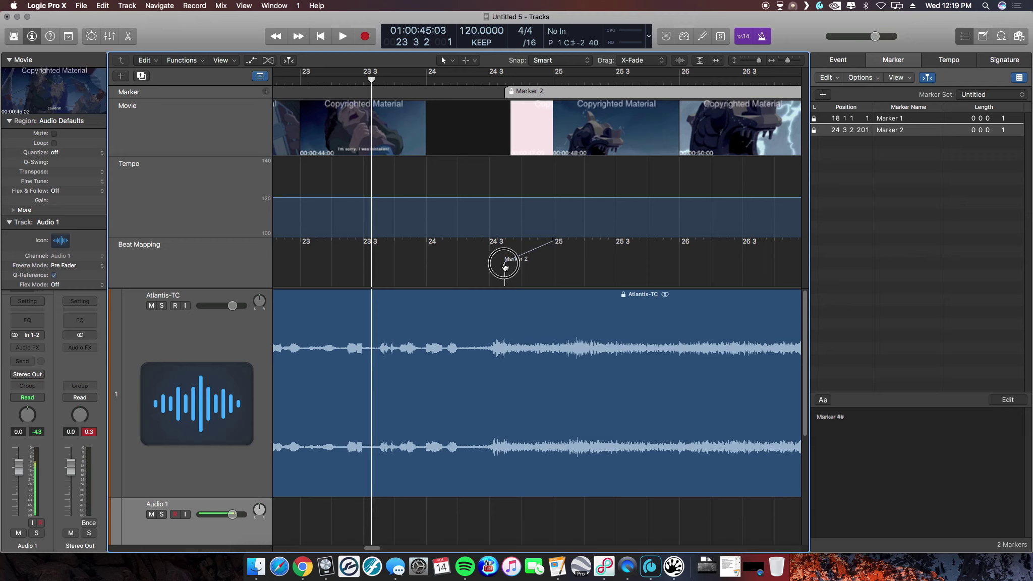
click(504, 266)
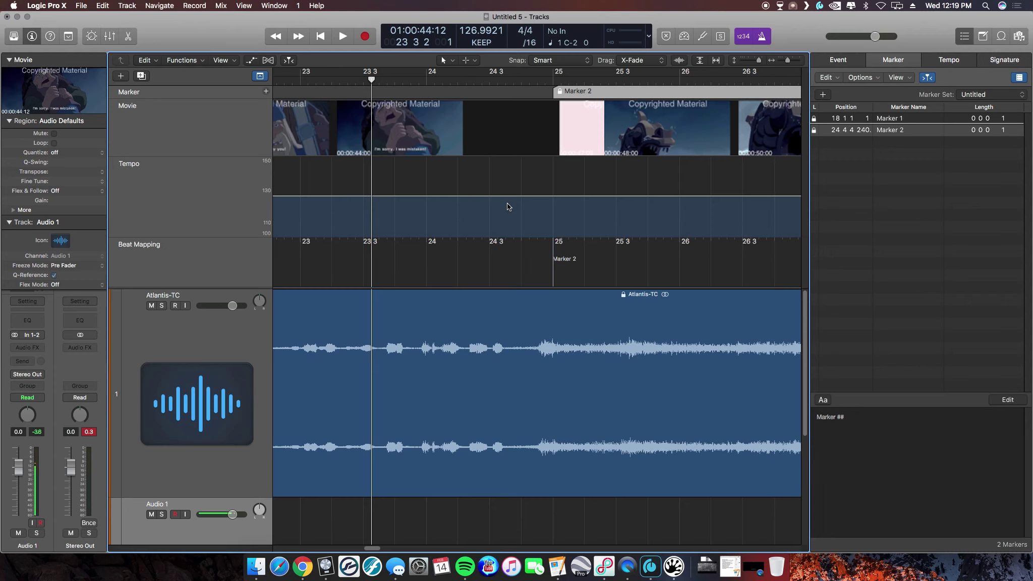
- Check the tempo change at Marker 1 and add a tempo point at bar 25 in the Tempo track, aligned with Marker 2
scroll(503, 202, left, 3)
scroll(503, 202, left, 10)
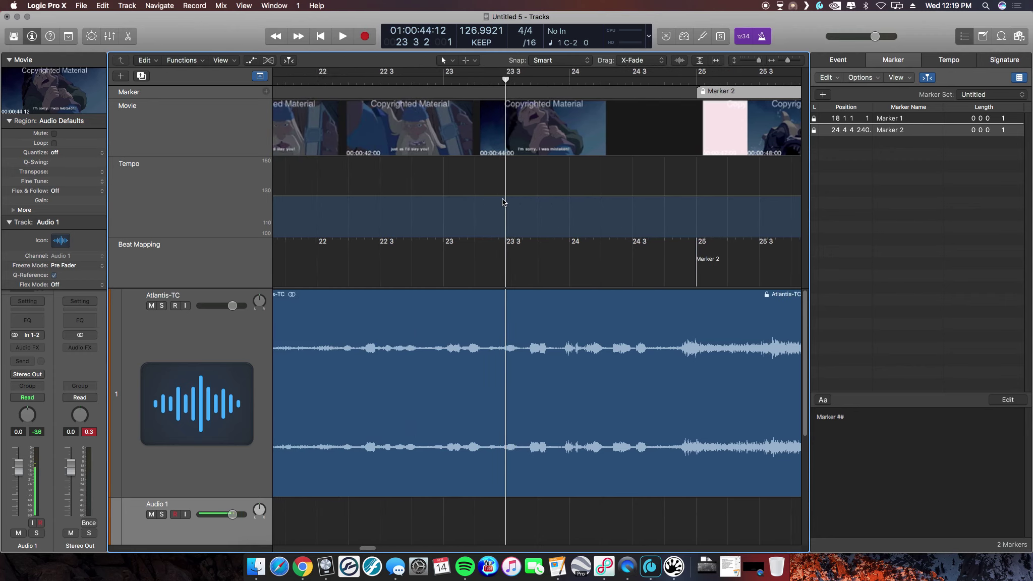
scroll(502, 202, left, 8)
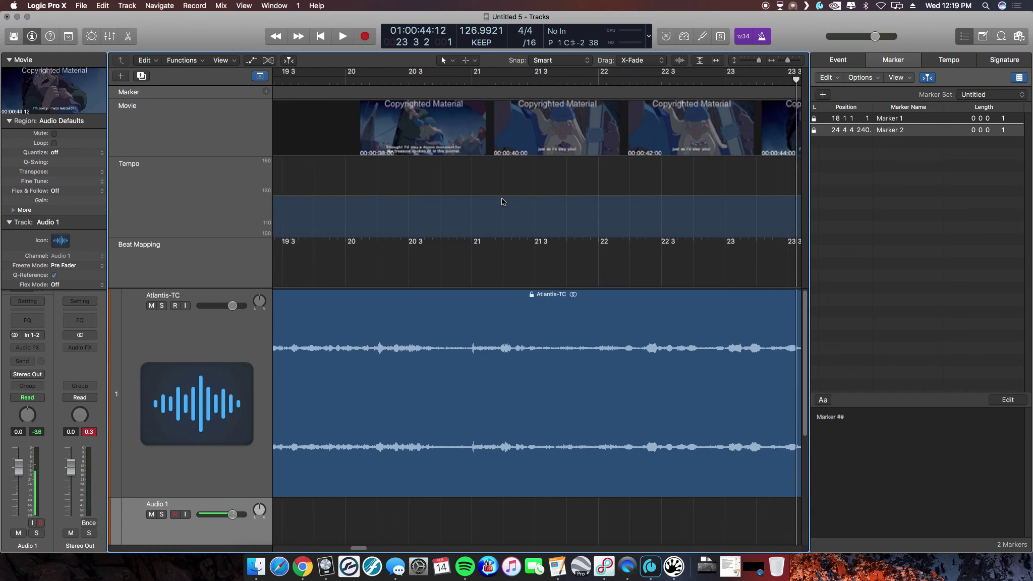
scroll(502, 202, left, 4)
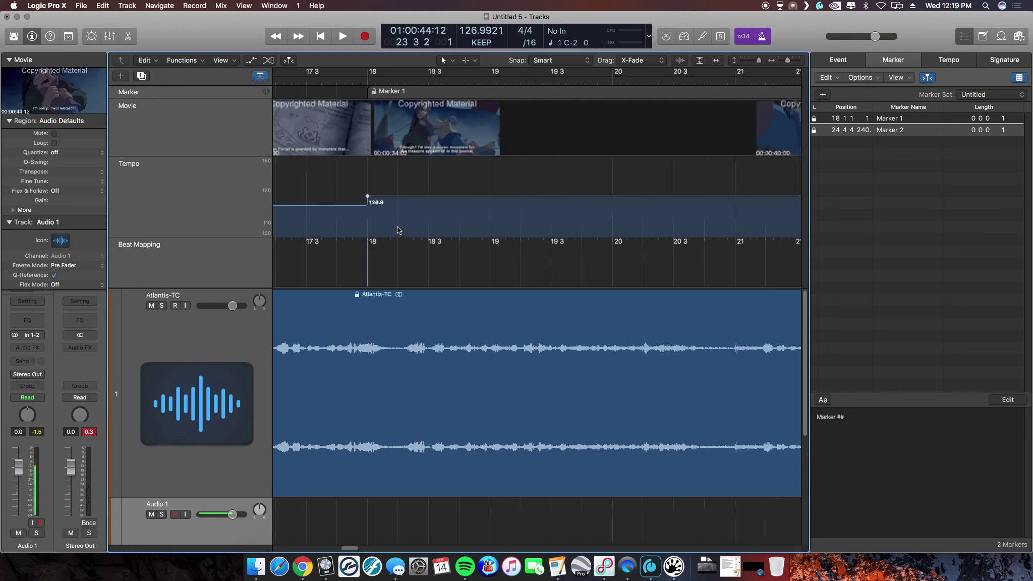
scroll(397, 227, down, 2)
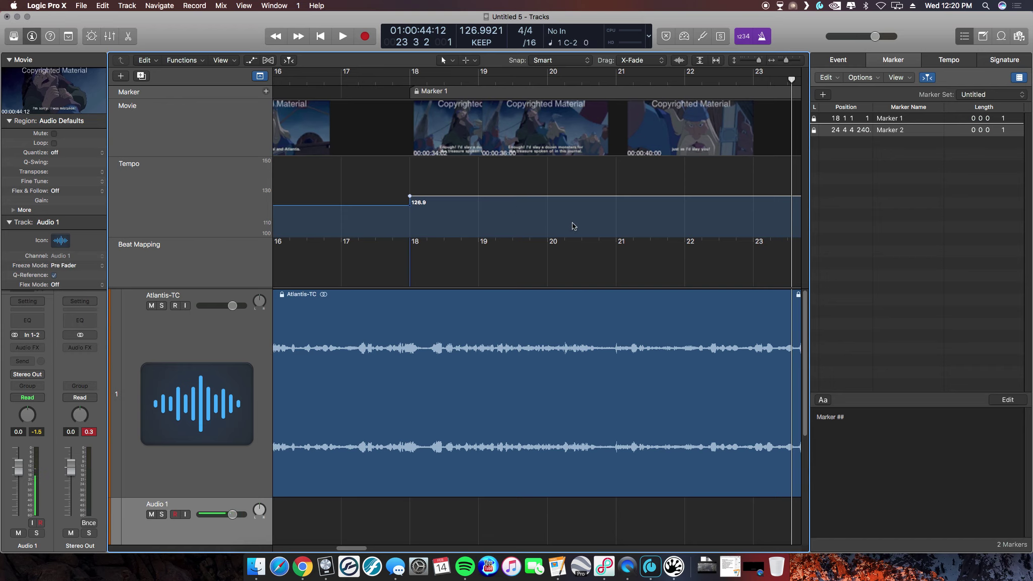
scroll(573, 223, right, 5)
scroll(577, 226, right, 10)
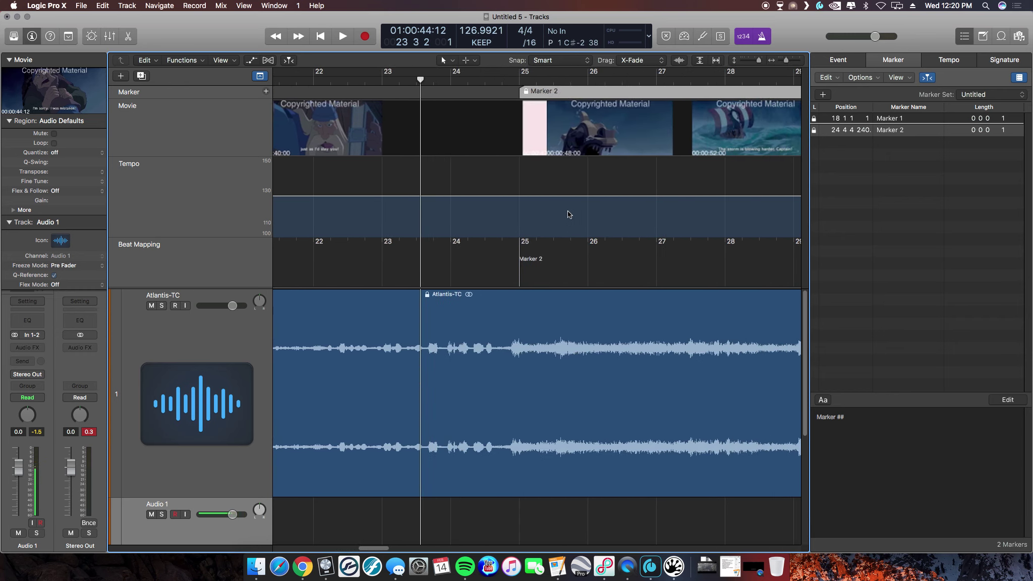
click(518, 200)
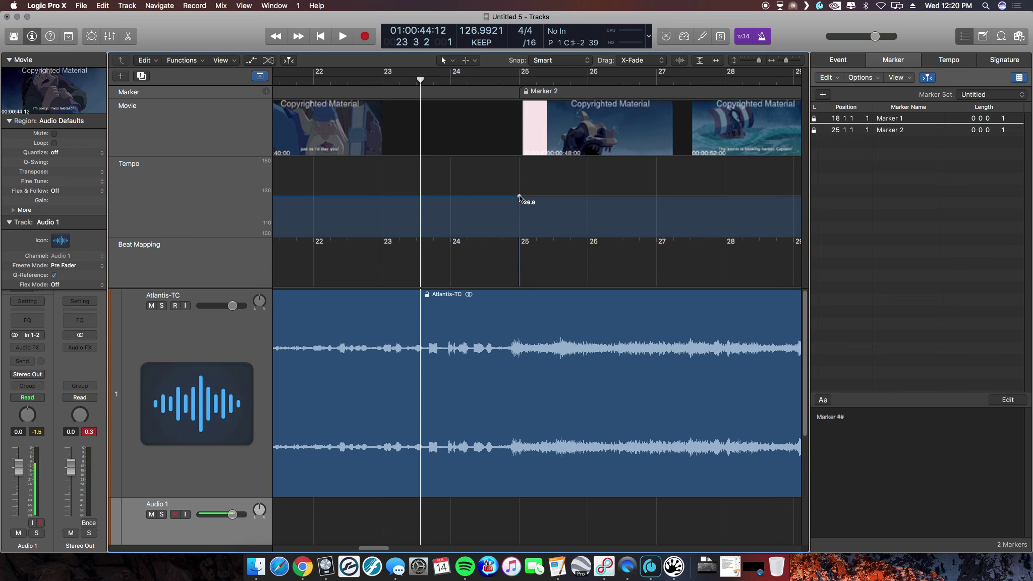
- Play from around bar 22 through Marker 2 to check that the bar 25 downbeat hits the white flash
drag(417, 76, 334, 93)
key(space)
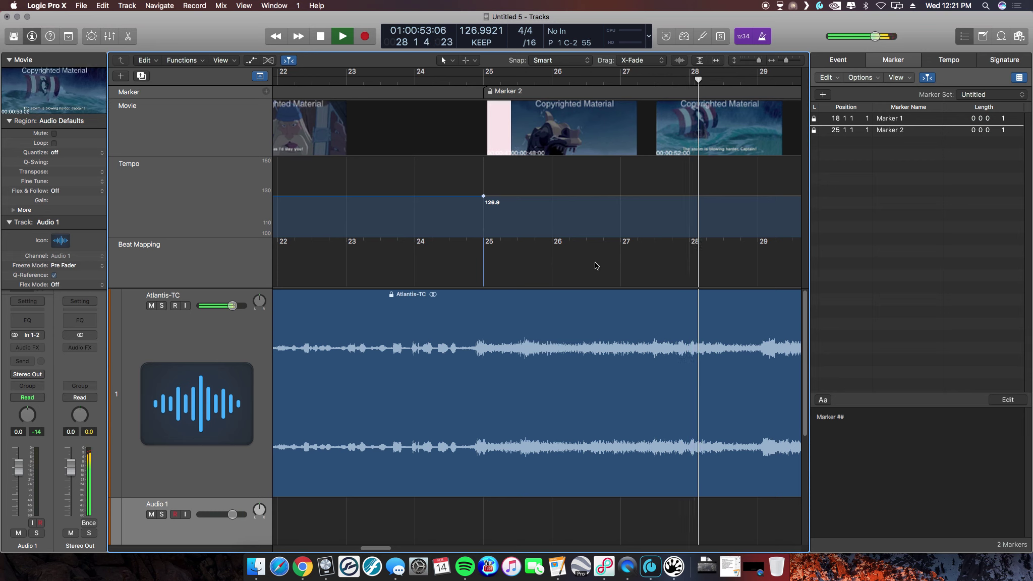
key(space)
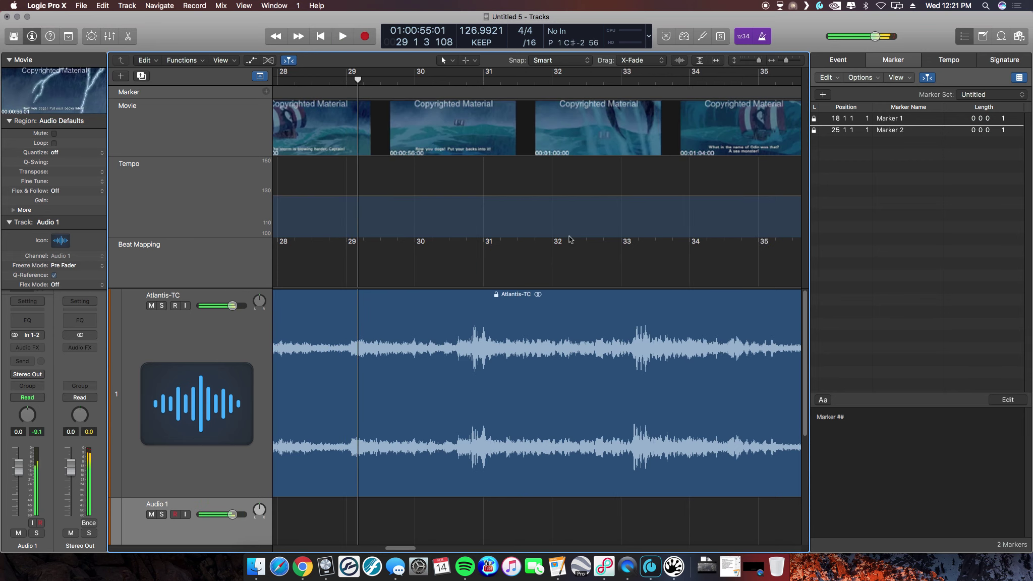
- Raise the tempo point at 25 1 1 1, on Marker 2, to 135.9 BPM
click(276, 36)
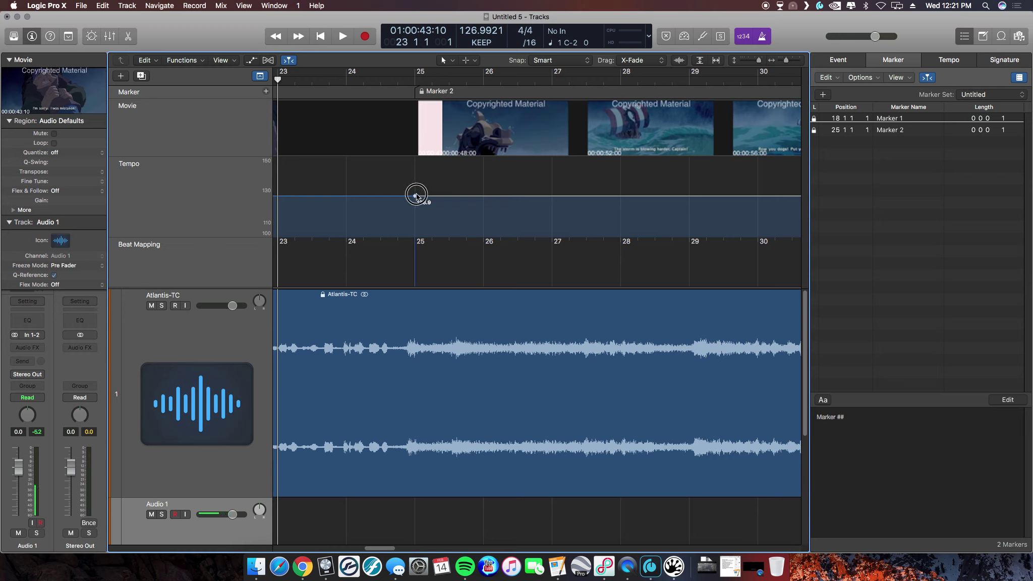
drag(415, 198, 418, 182)
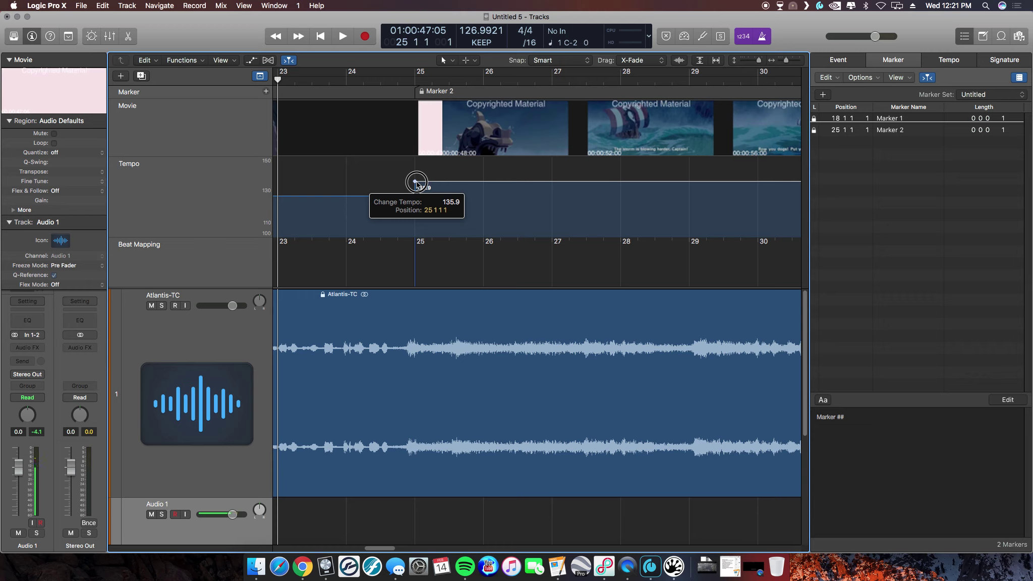
drag(415, 182, 416, 183)
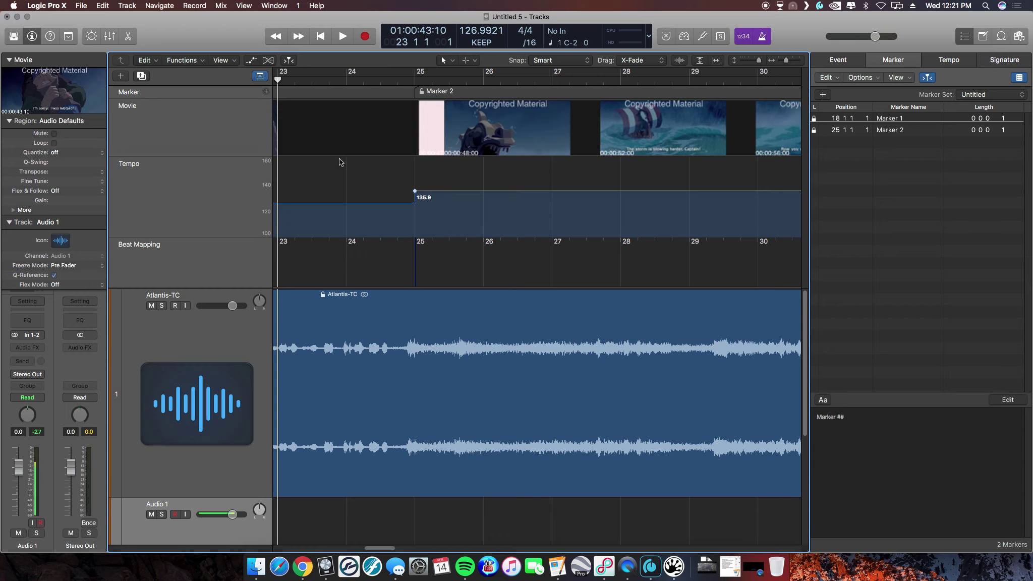
scroll(470, 217, left, 5)
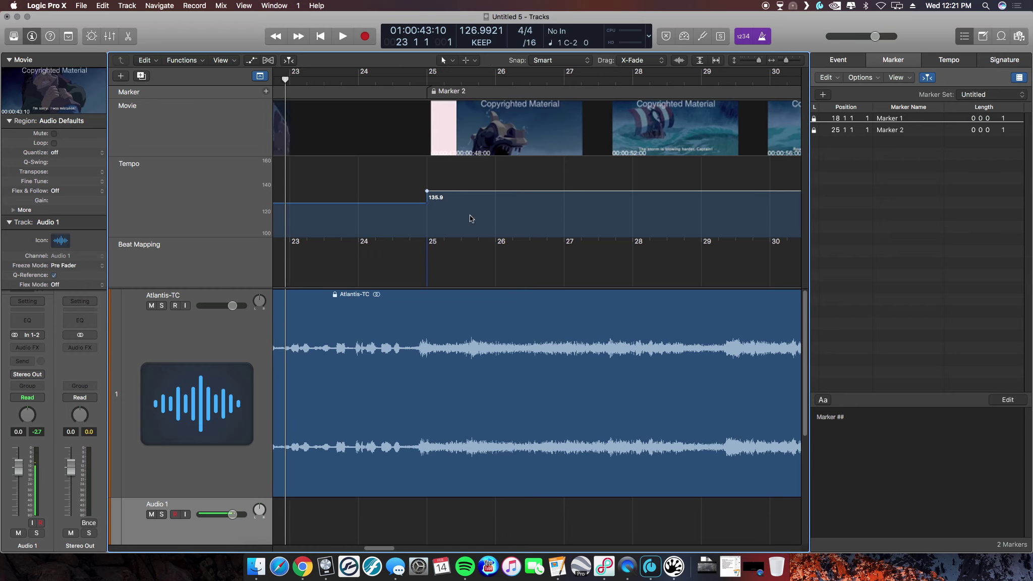
- Hide the marker list to give the timeline the full width
scroll(469, 215, left, 2)
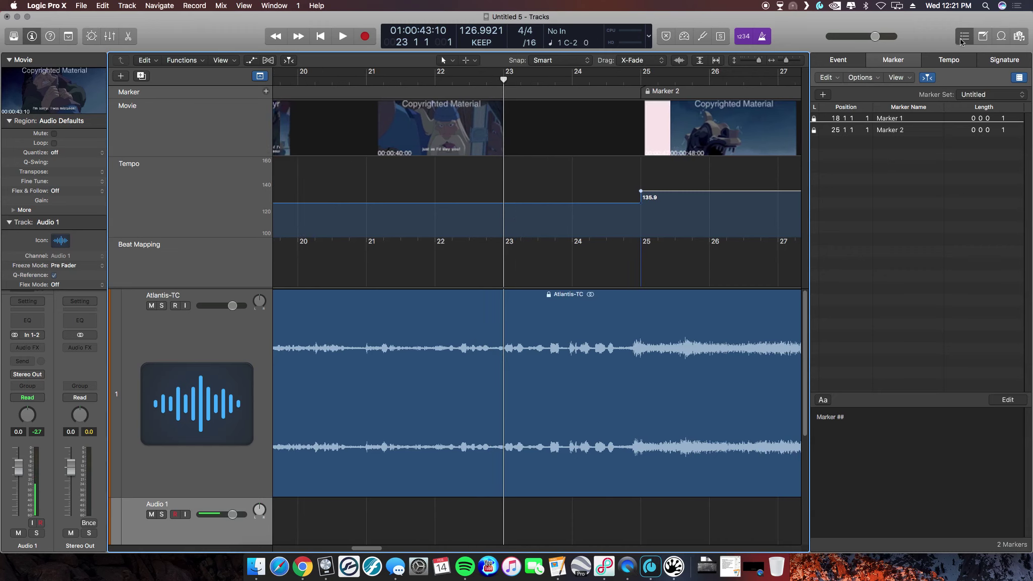
click(903, 61)
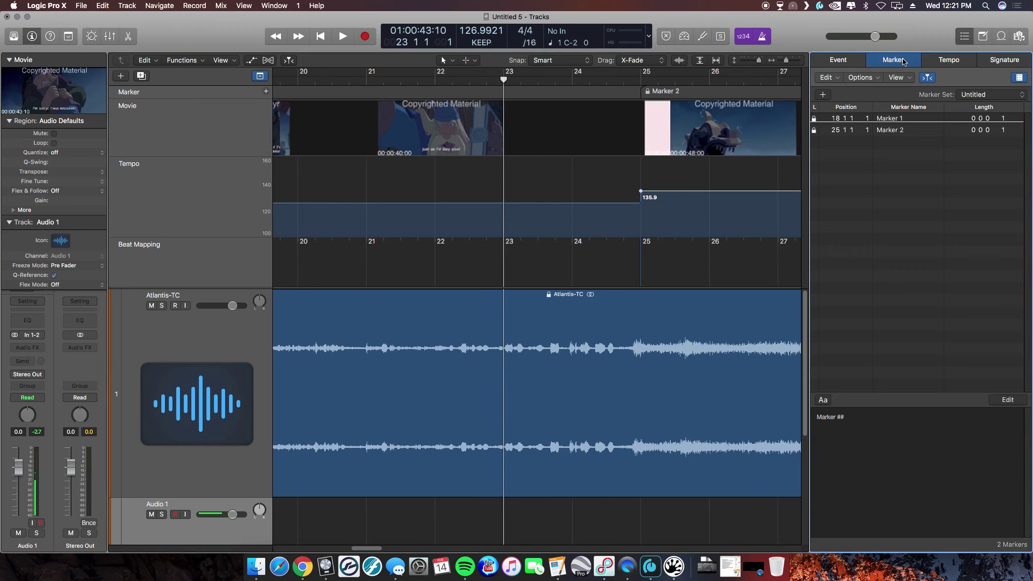
key(d)
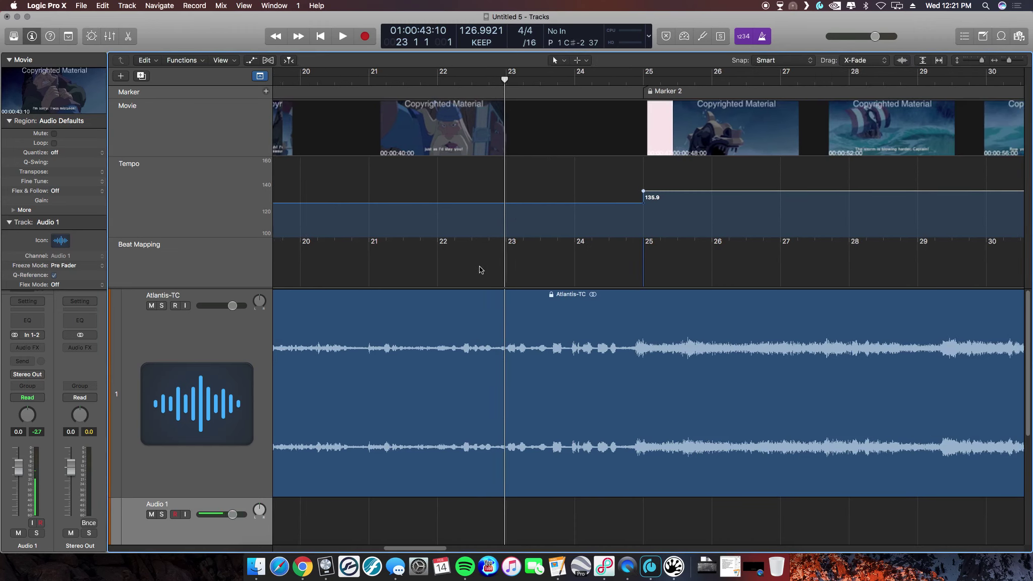
- Play from bar 17 through Marker 1 and Marker 2 to check how both tempo changes fit the picture
scroll(479, 266, left, 5)
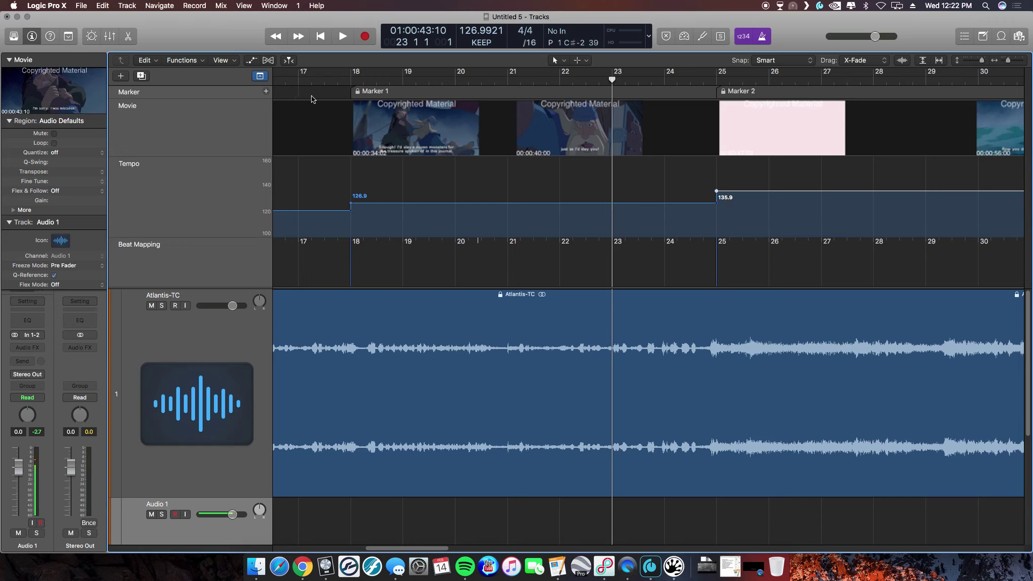
double_click(299, 81)
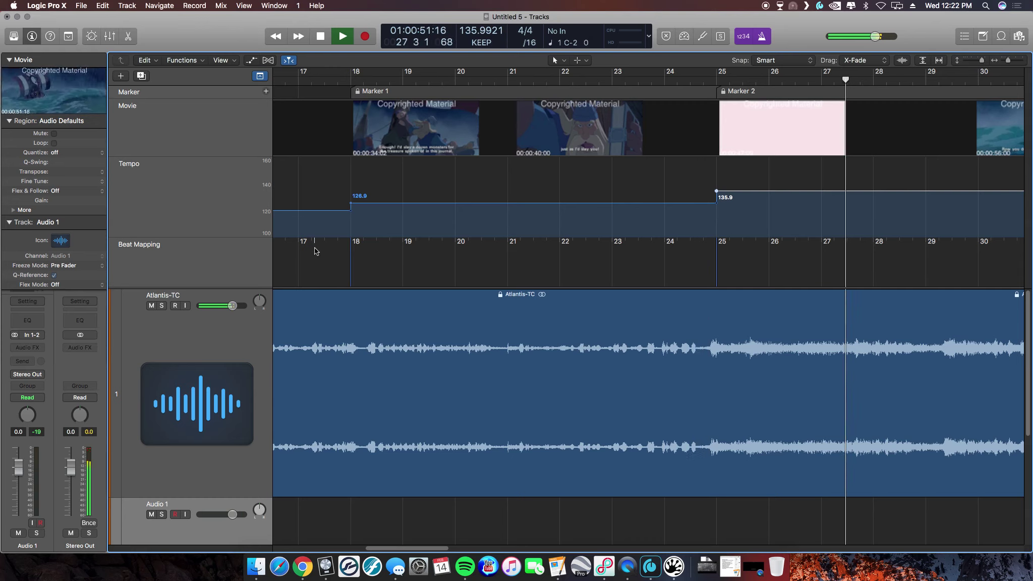
key(space)
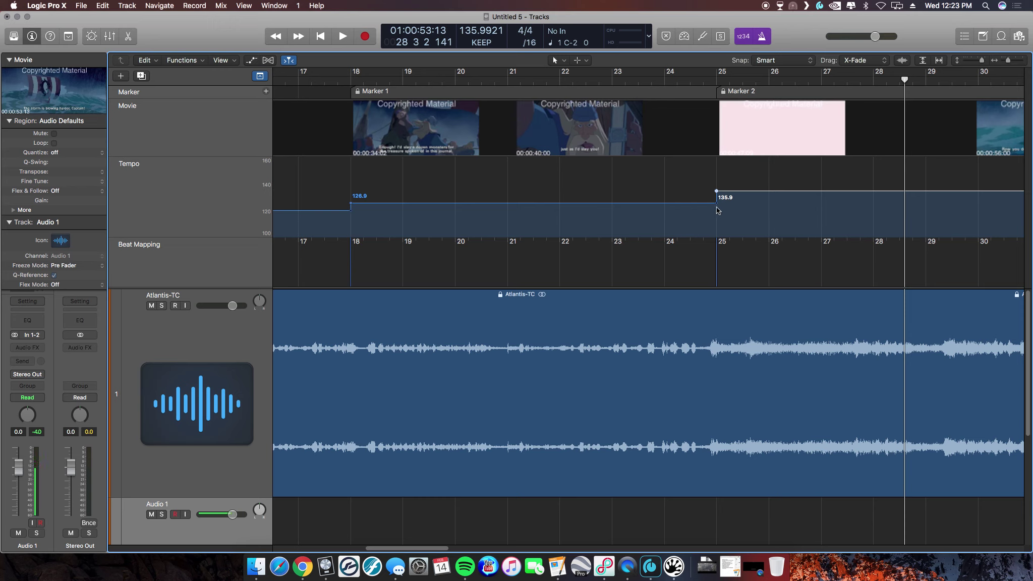
- Turn the abrupt tempo change between bars 18 and 25 into a gradual curve, bending it with its handle near bar 22
mouse_move(719, 207)
mouse_down()
mouse_move(338, 224)
mouse_move(554, 230)
mouse_up()
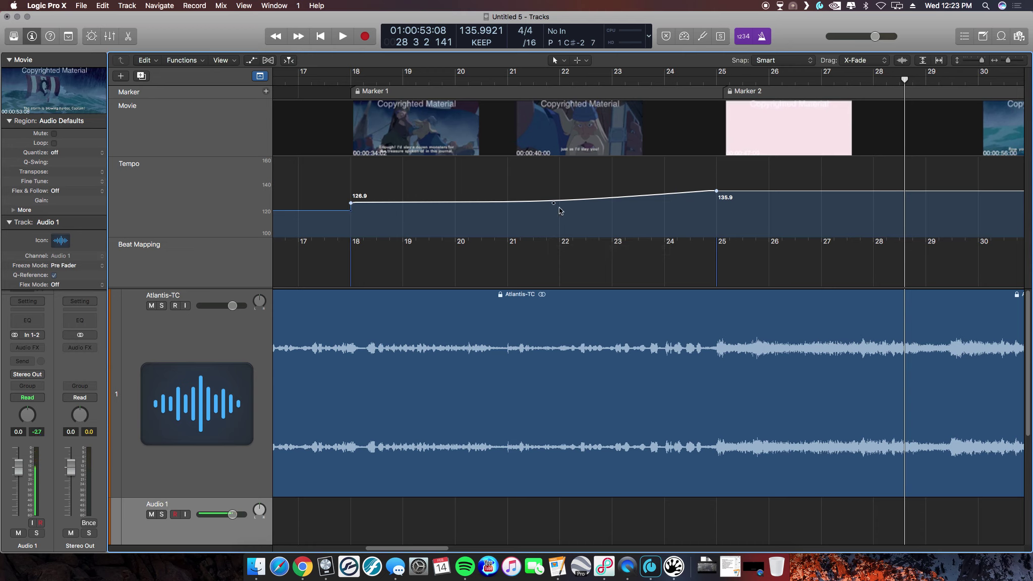
mouse_move(554, 202)
mouse_down()
mouse_move(552, 176)
mouse_move(553, 190)
mouse_up()
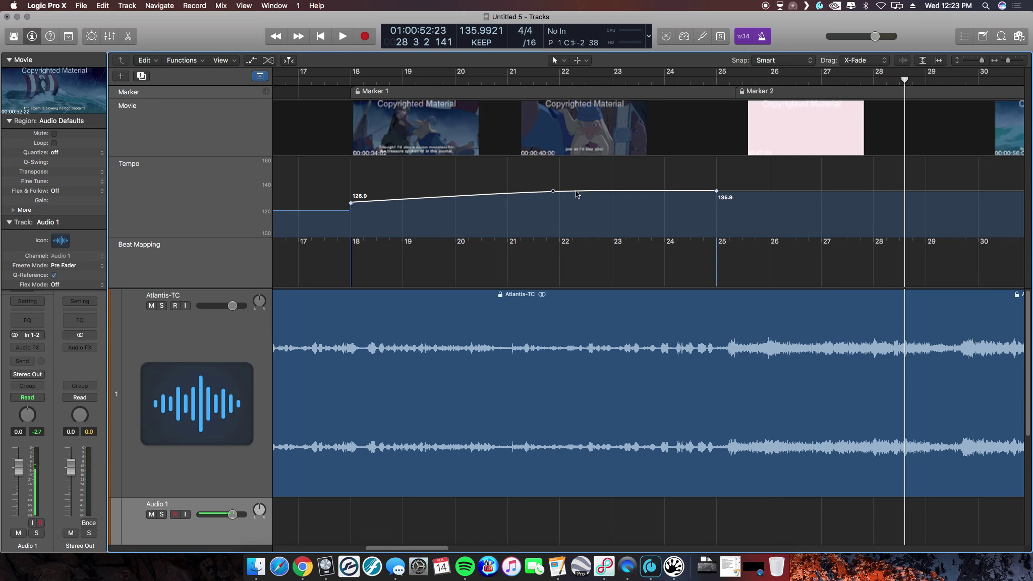
click(553, 192)
drag(553, 192, 556, 207)
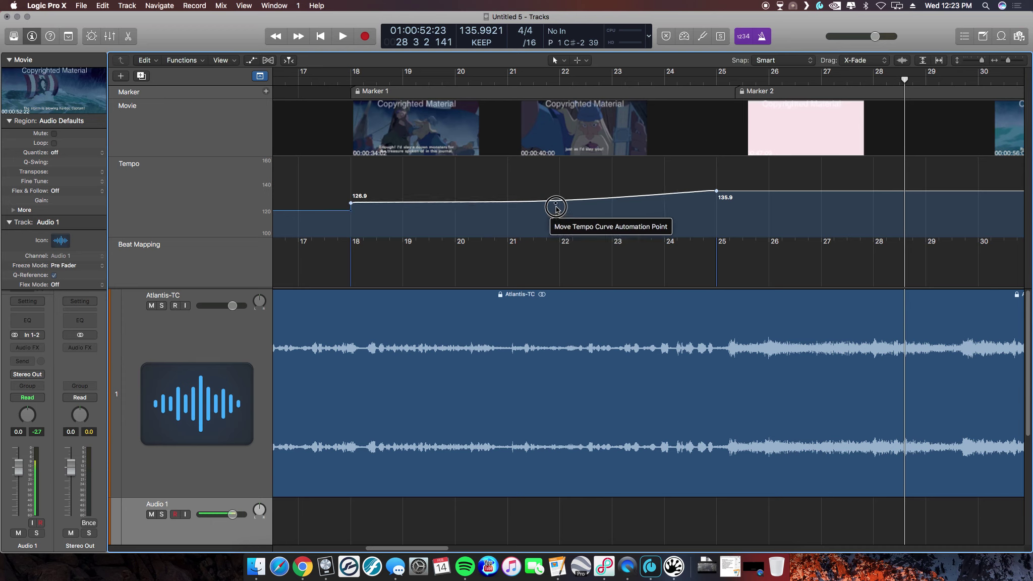
drag(556, 208, 582, 218)
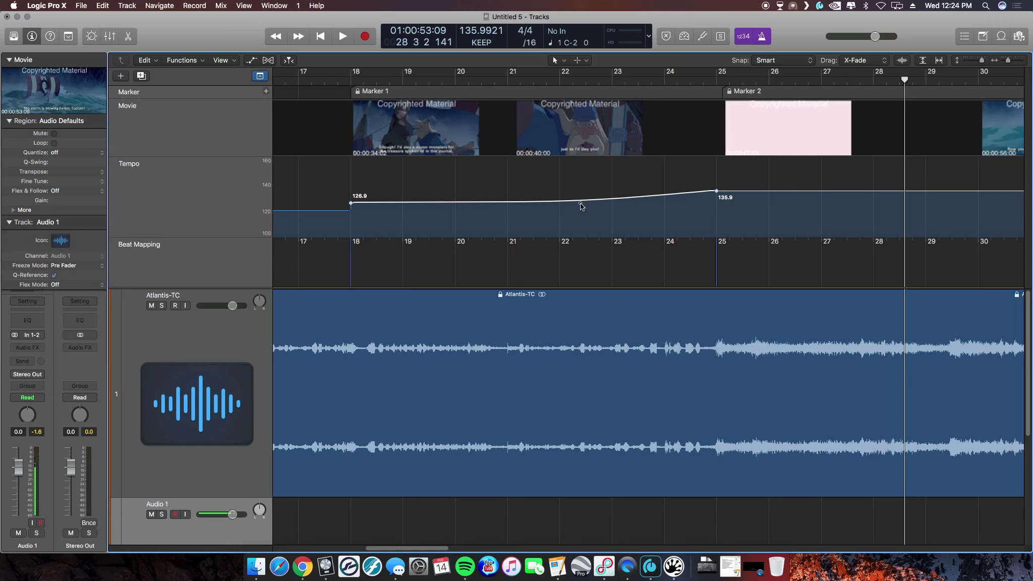
- Compare late and early tempo bends between Marker 1 and Marker 2, leaving the curve handle at about bar 23
drag(580, 206, 710, 204)
click(671, 203)
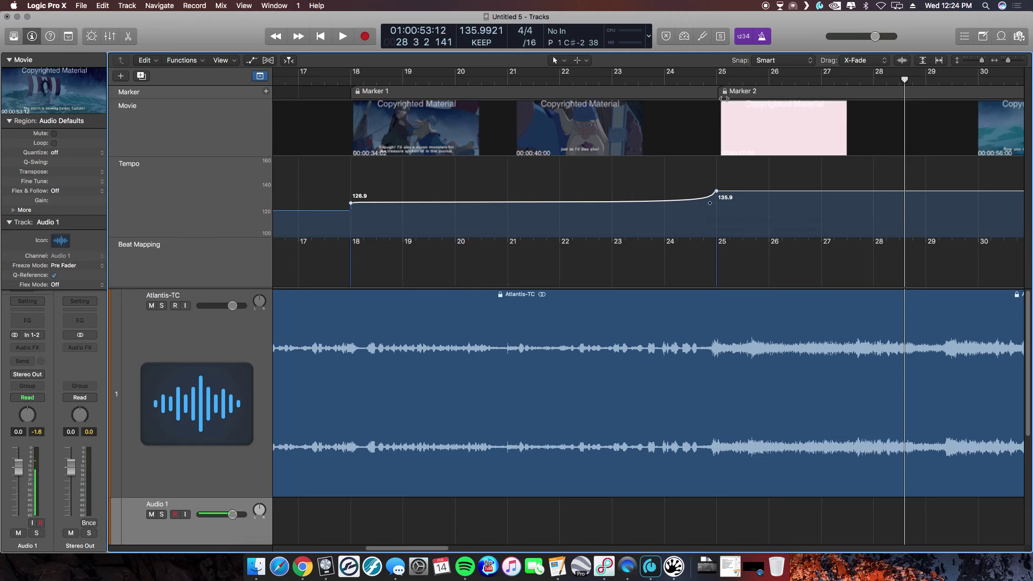
click(706, 207)
drag(706, 207, 375, 243)
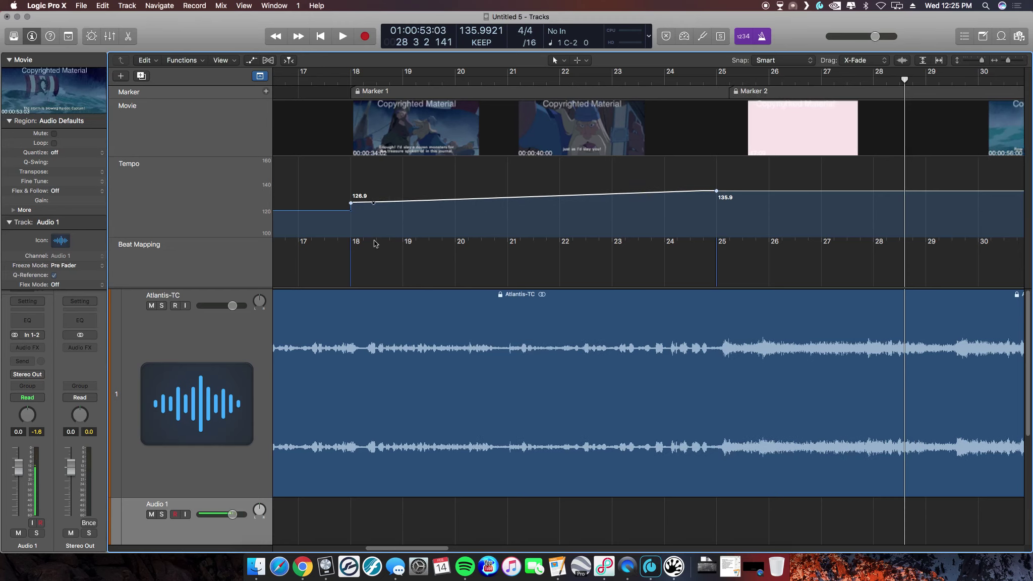
drag(374, 203, 615, 216)
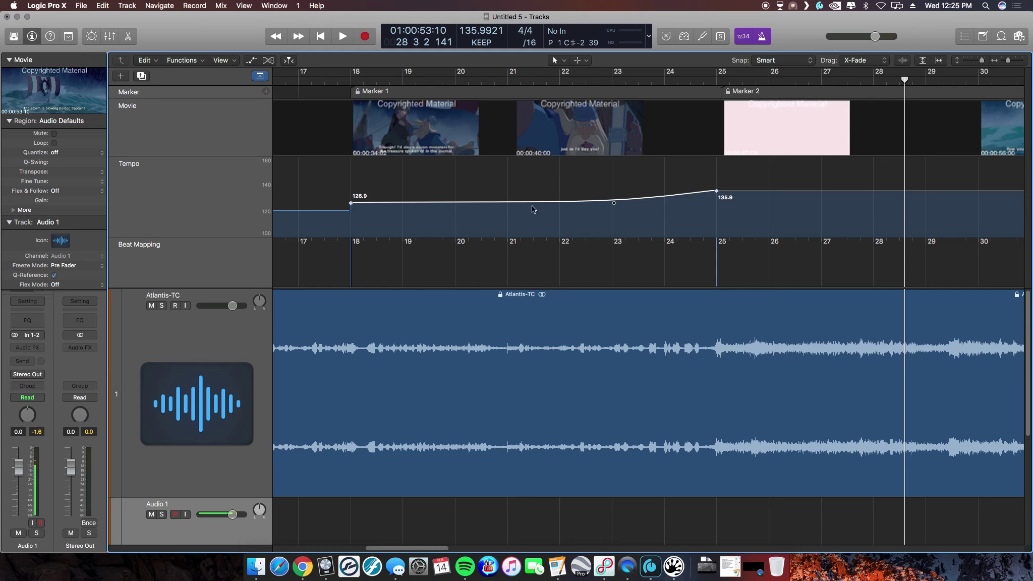
- Try the tempo point at bar 25 at 137.9 BPM and return it to 135.9 BPM
click(716, 192)
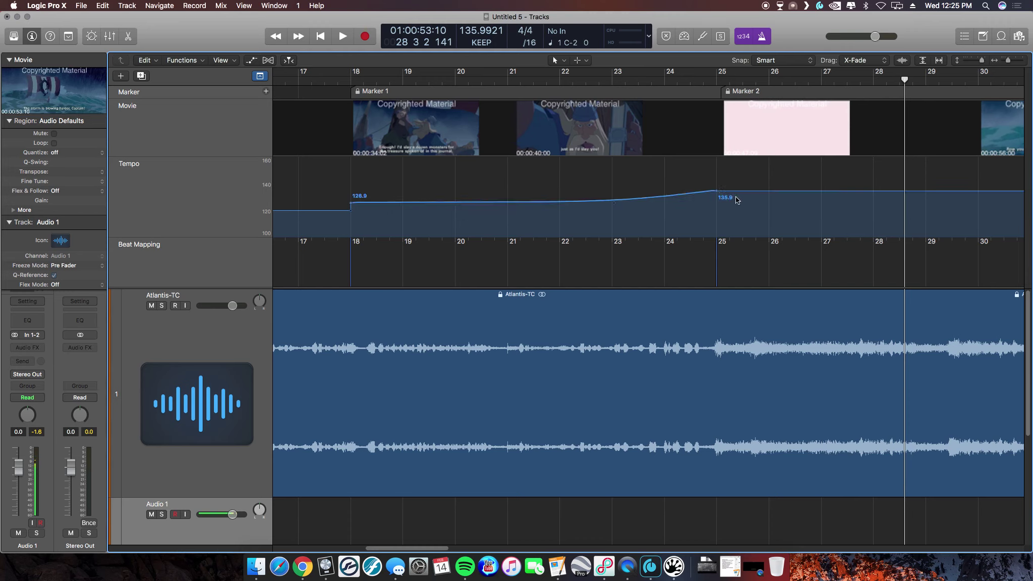
click(717, 193)
drag(717, 192, 718, 192)
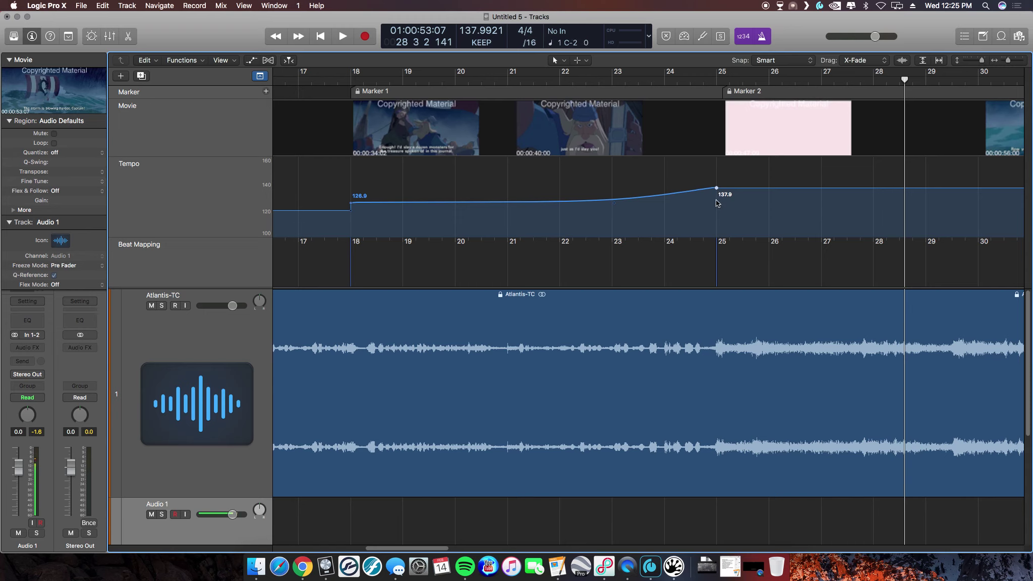
drag(717, 194, 717, 192)
drag(717, 192, 717, 193)
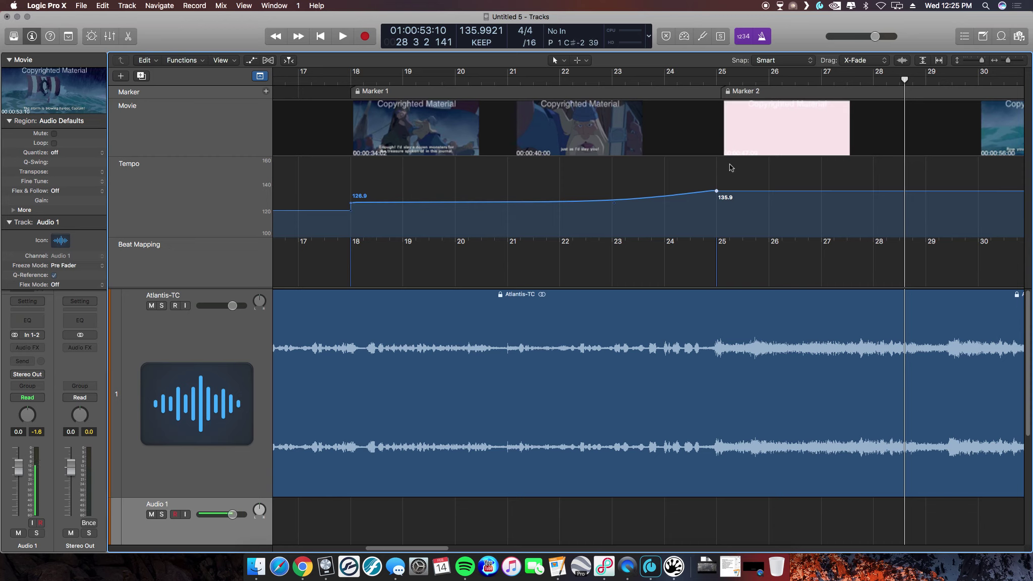
- Lower the tempo point at bar 18 to 124.9 BPM to bring Marker 2 onto the bar 25 downbeat
click(352, 204)
click(352, 204)
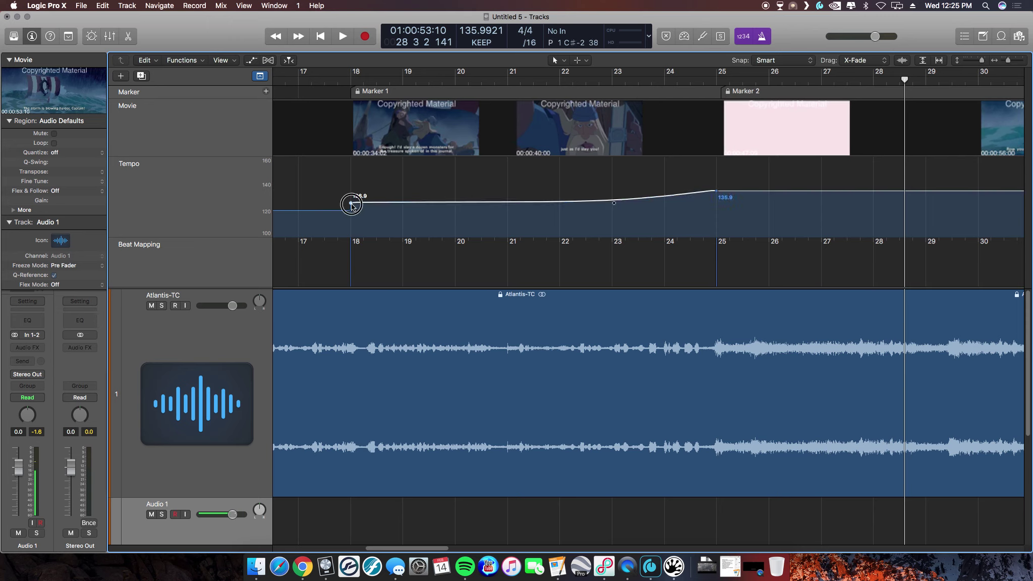
drag(353, 207, 354, 210)
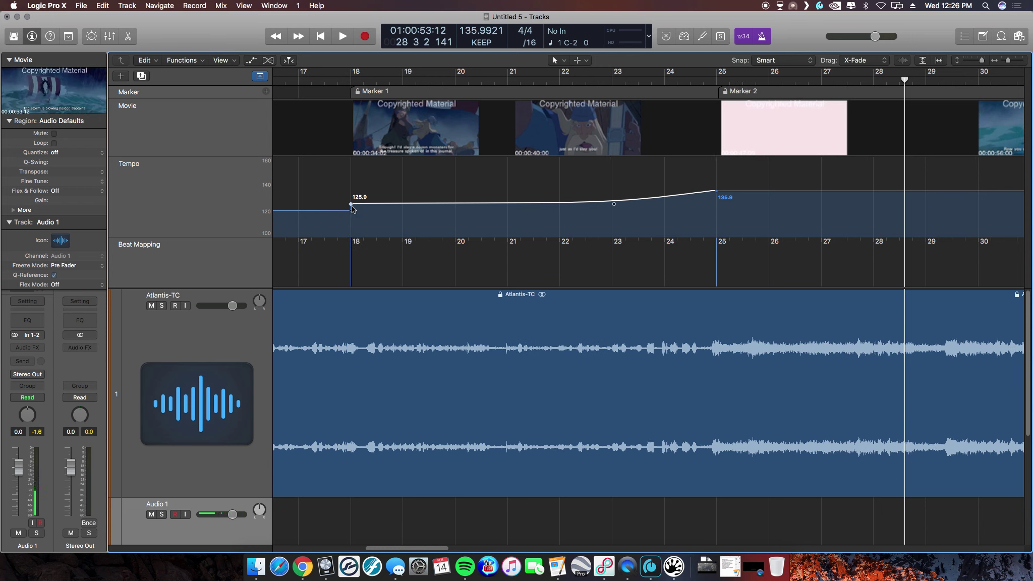
click(352, 205)
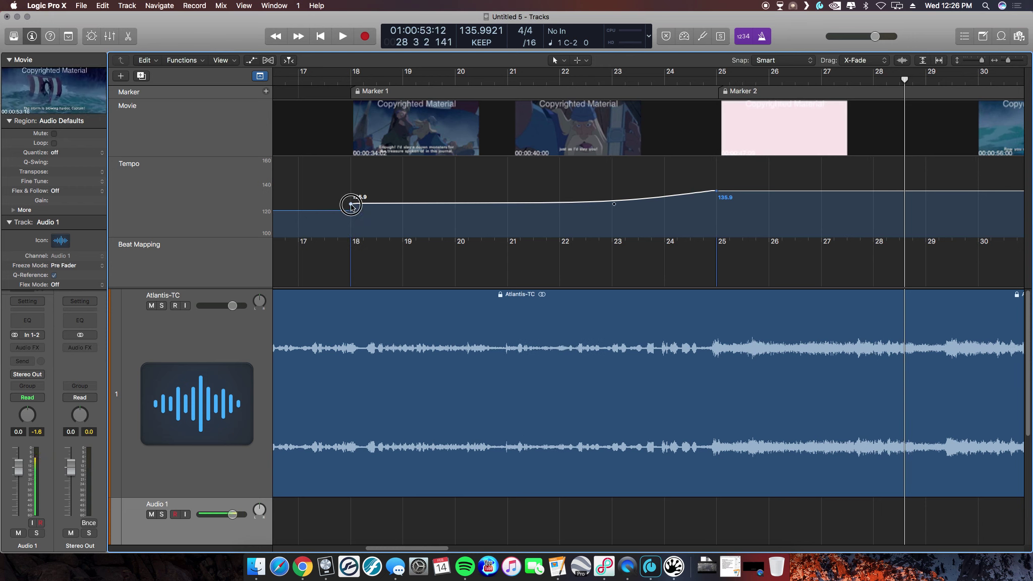
drag(351, 206, 351, 207)
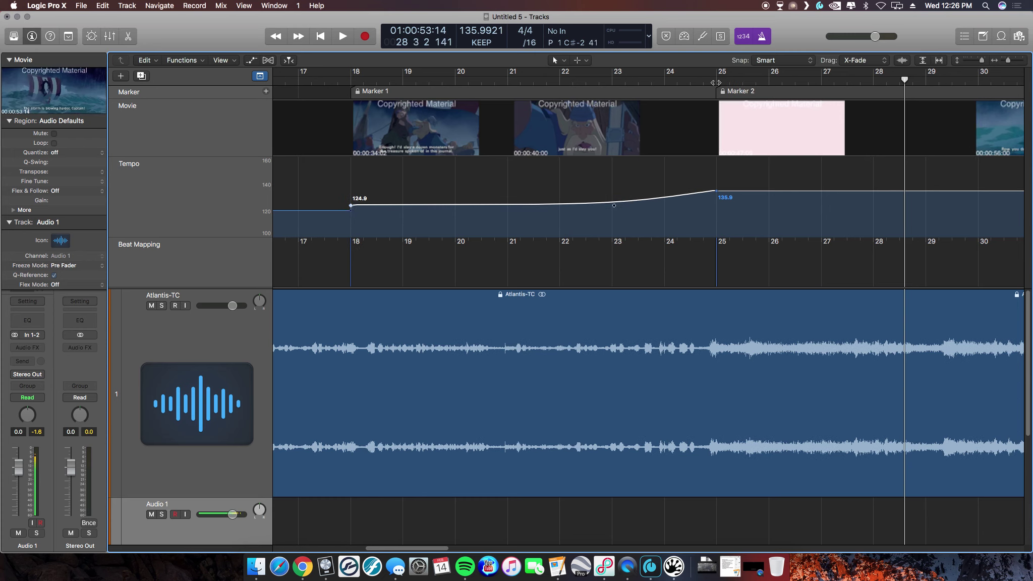
- Check the frame at 25 1 1 1 and play from 16 4 1 1 through Marker 2 to hear the gradual tempo change
click(716, 82)
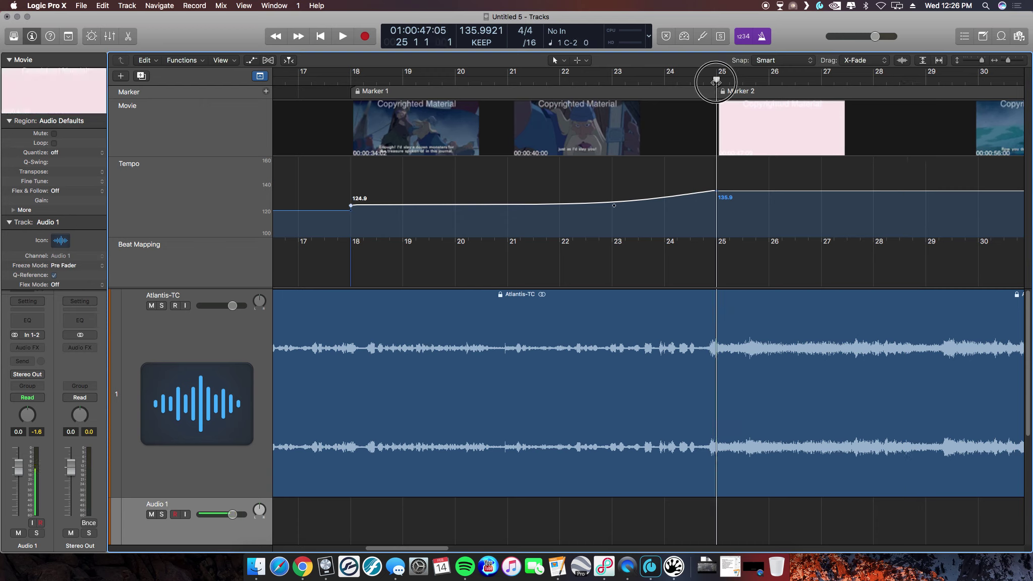
mouse_move(716, 82)
mouse_down()
mouse_move(707, 83)
mouse_move(717, 83)
mouse_up()
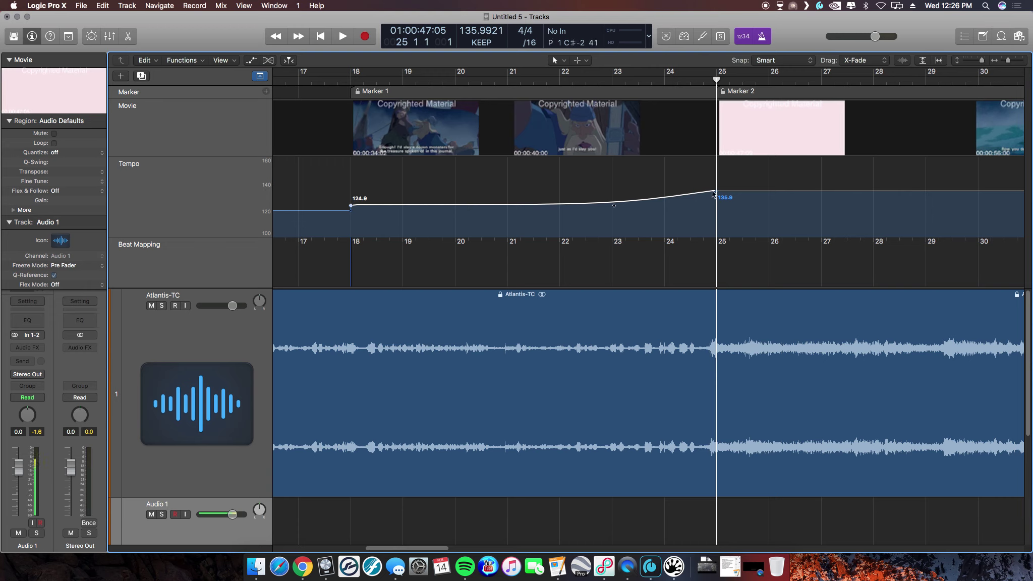
click(285, 79)
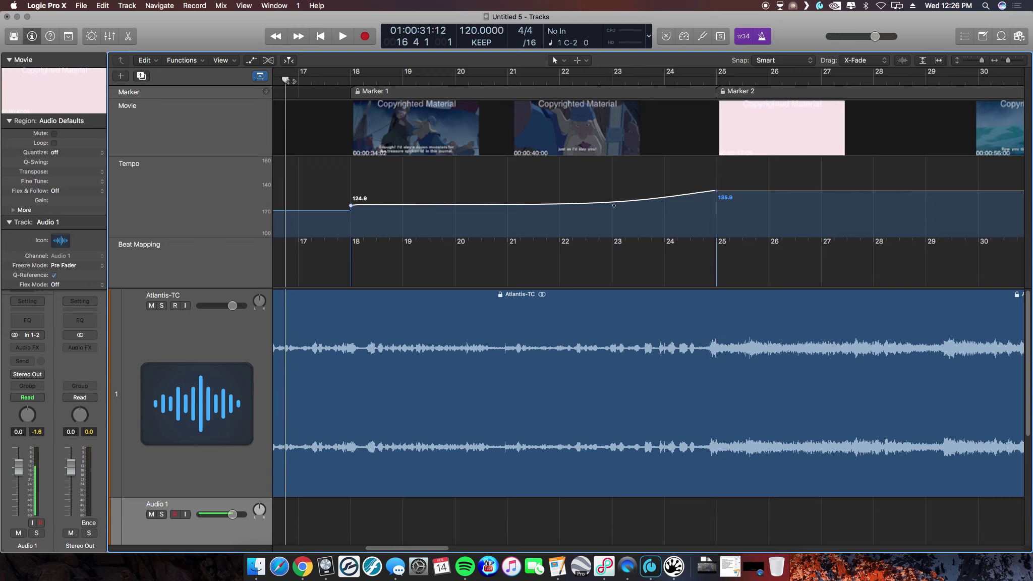
key(space)
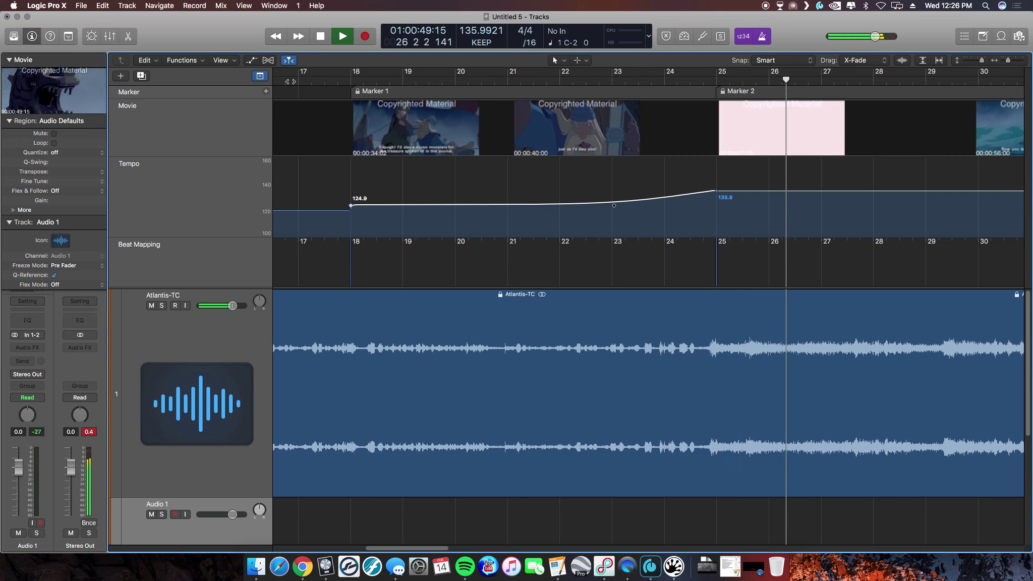
key(space)
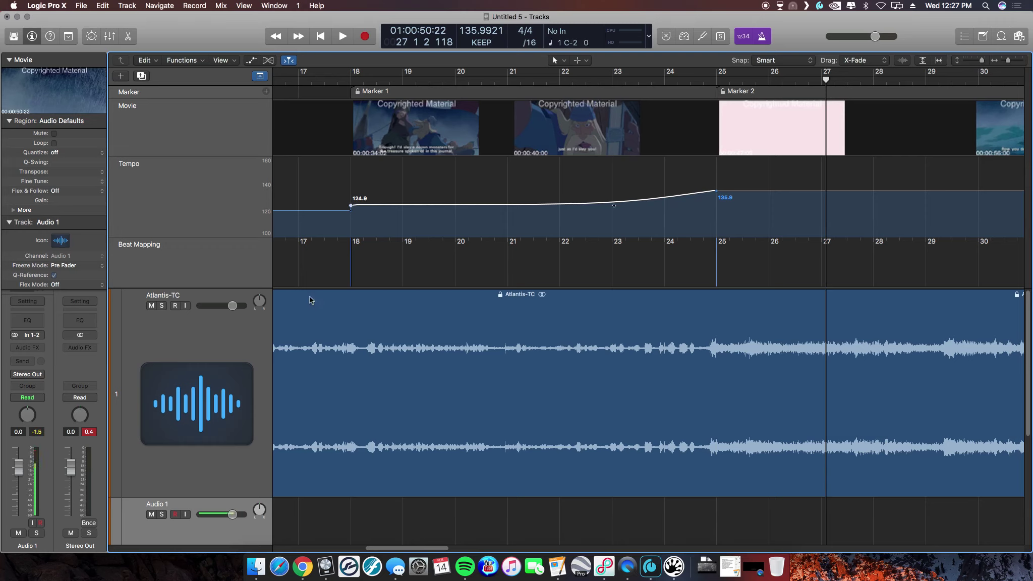
- Raise the tempo point at bar 18, on Marker 1, to 141.9 BPM
click(401, 94)
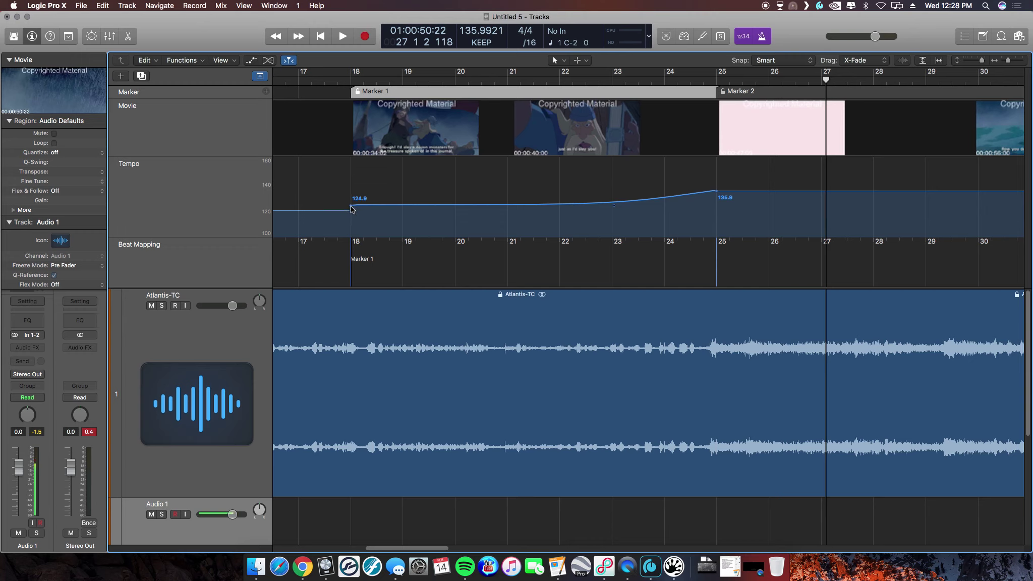
click(351, 206)
drag(351, 207, 354, 184)
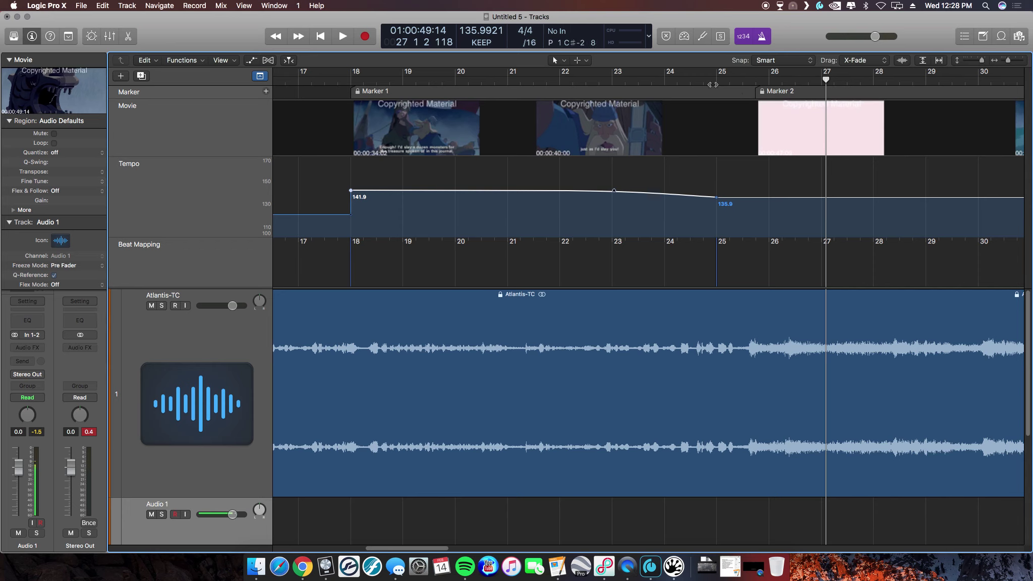
- Step the playhead bar by bar from 18 2 1 1 to 26 3 1 1 to examine the picture against the new tempo curve
click(364, 80)
click(426, 79)
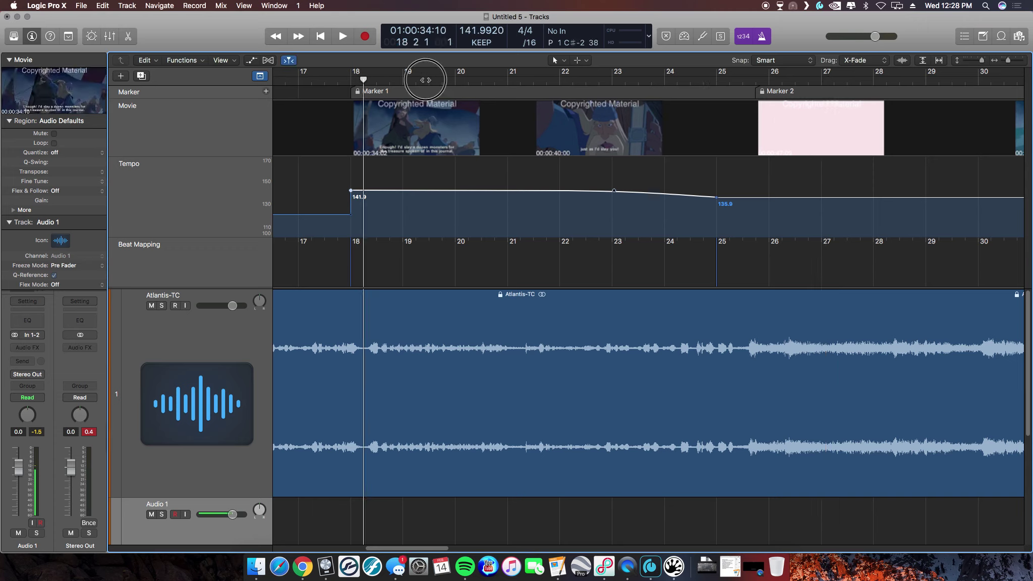
click(477, 81)
click(525, 81)
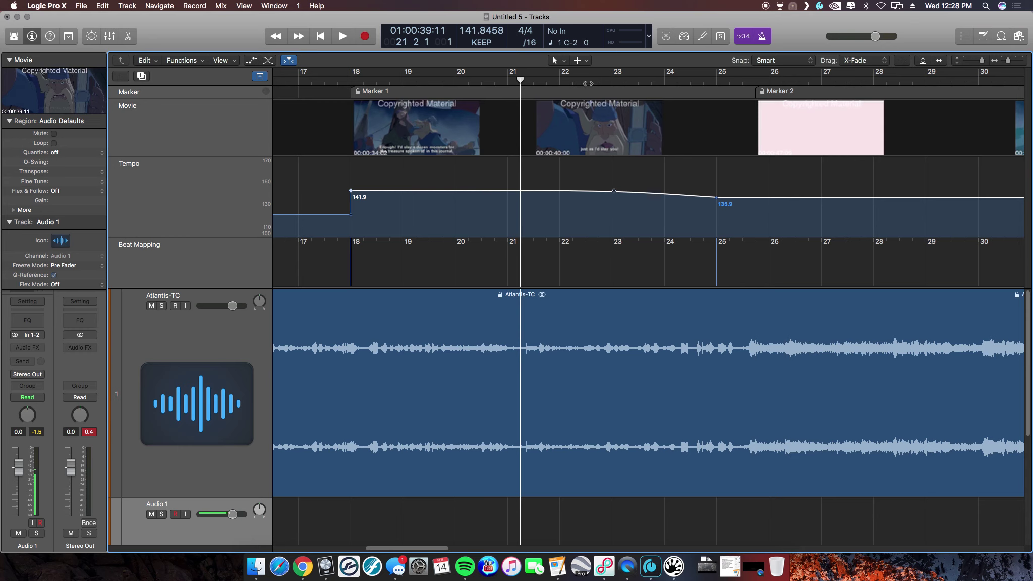
click(586, 80)
click(641, 82)
click(694, 81)
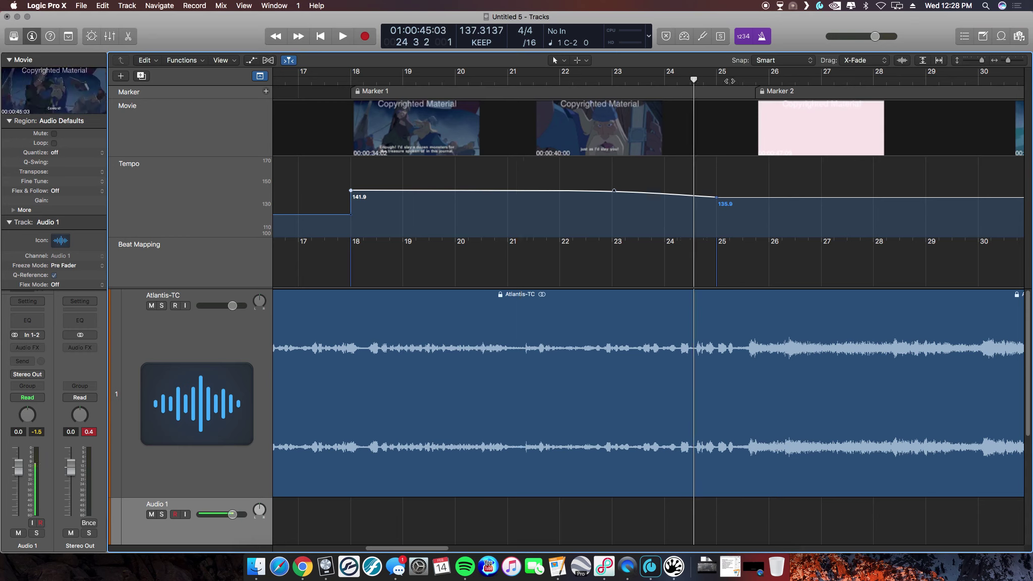
click(742, 81)
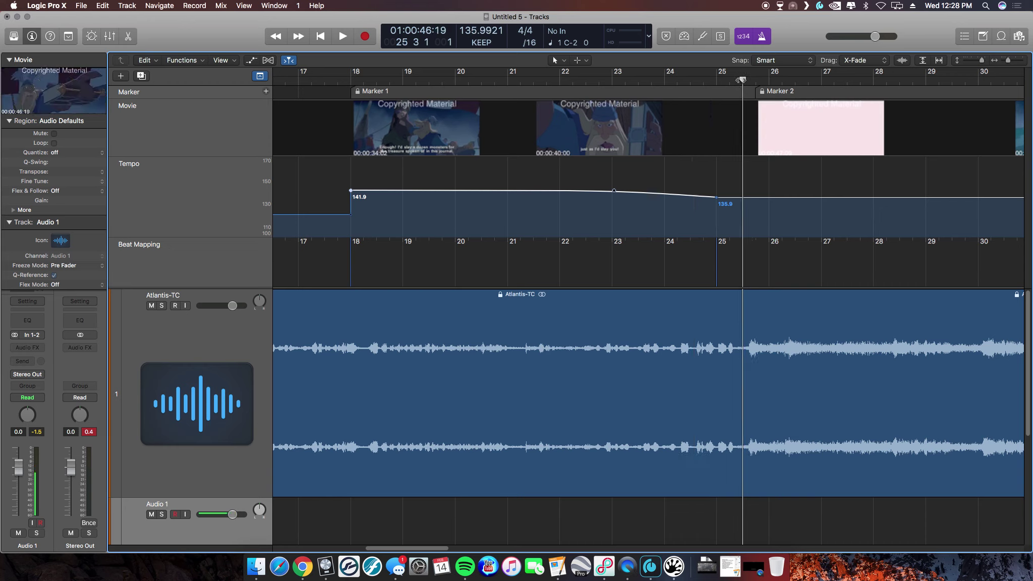
click(795, 81)
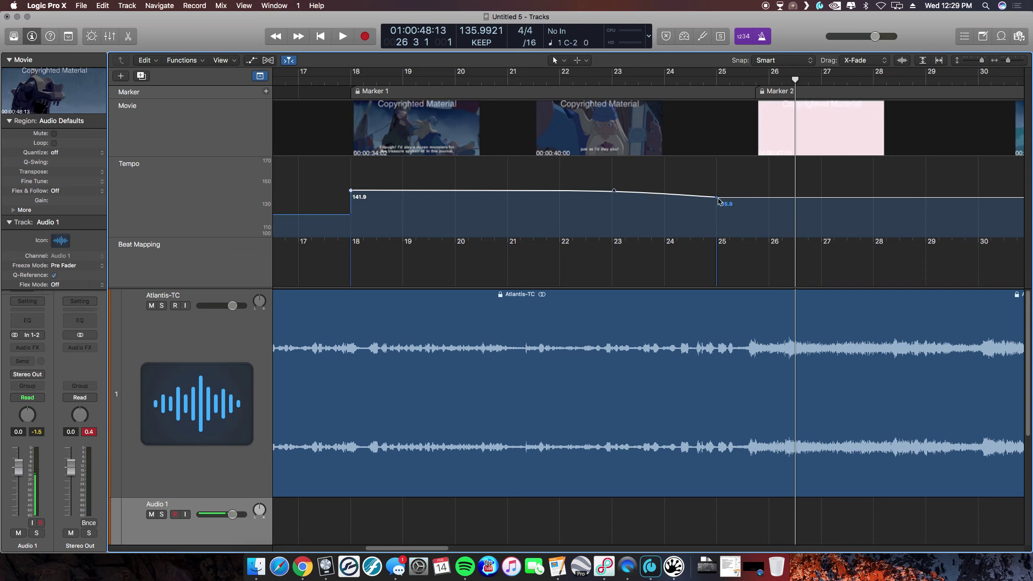
- Move the bar 25 tempo point to bar 26 at 134.9 BPM and shift the curve handle to about bar 20.5
drag(718, 201, 717, 214)
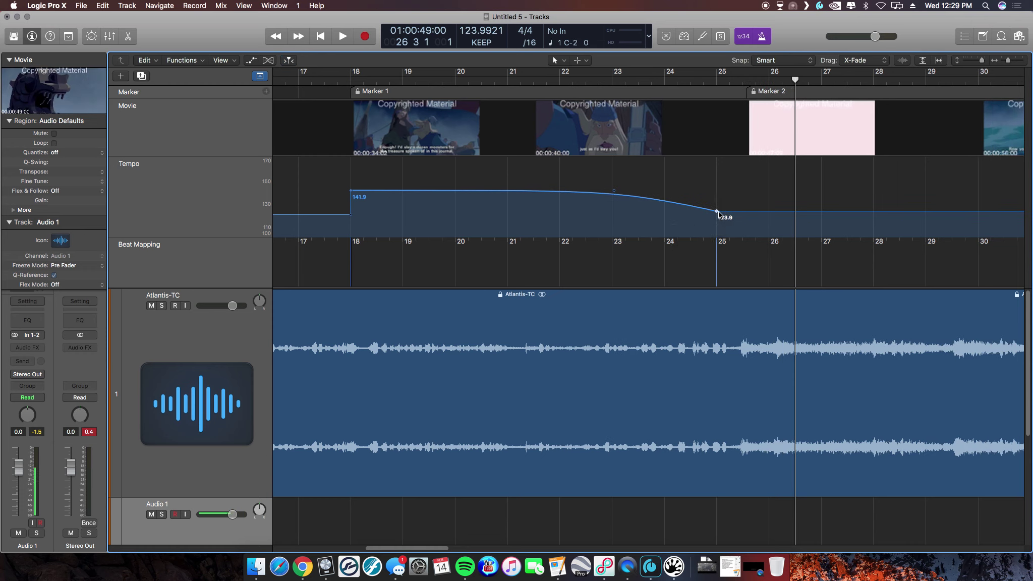
mouse_move(717, 211)
mouse_down()
mouse_move(717, 194)
mouse_move(719, 204)
mouse_move(771, 202)
mouse_up()
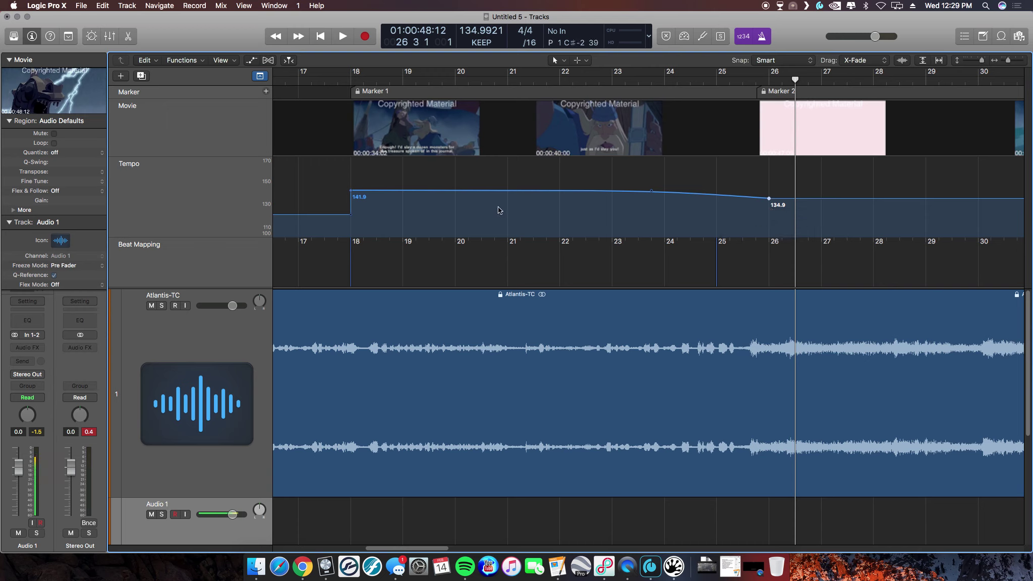
mouse_move(653, 192)
mouse_down()
mouse_move(750, 190)
mouse_move(486, 189)
mouse_up()
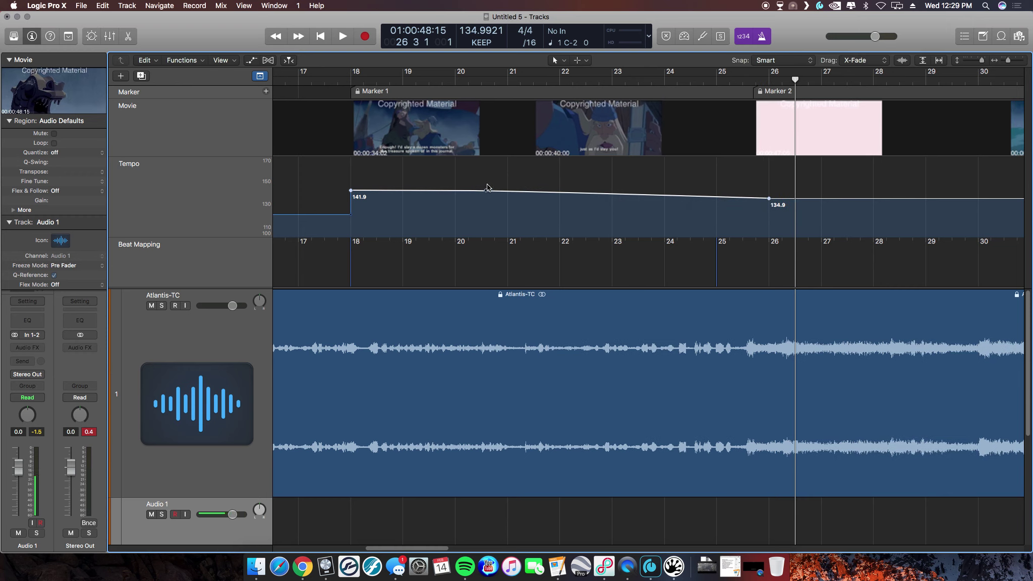
- Raise the tempo point at bar 18 to 151.9 BPM and shift the curve handle to about bar 21.5
click(362, 185)
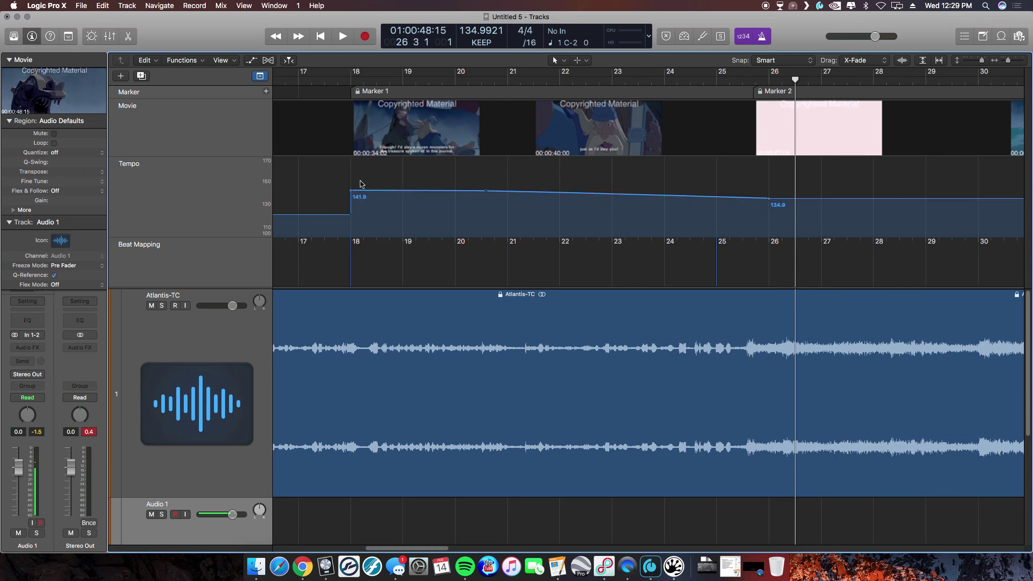
drag(352, 192, 354, 182)
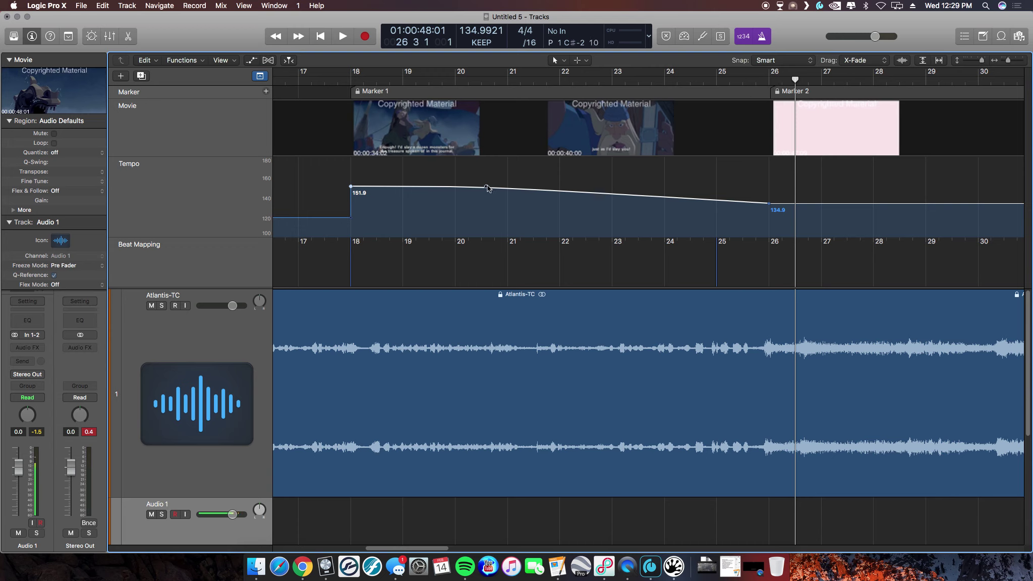
mouse_move(487, 189)
mouse_down()
mouse_move(643, 178)
mouse_move(746, 185)
mouse_move(533, 174)
mouse_up()
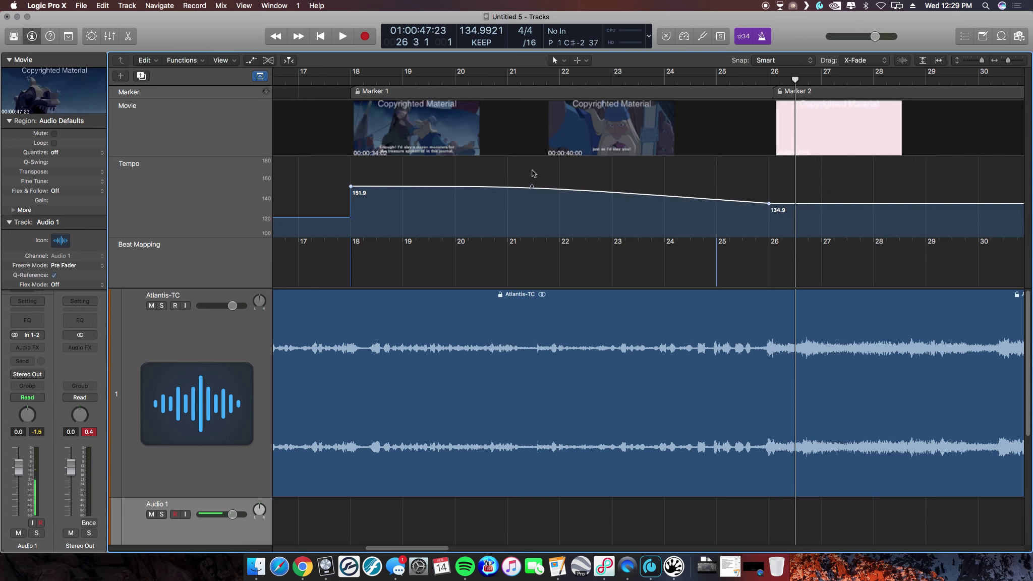
- Lower the bar 18 tempo point to 146.9 BPM and shift the curve handle to about bar 24 so Marker 2 meets bar 26
click(352, 187)
drag(352, 192, 352, 193)
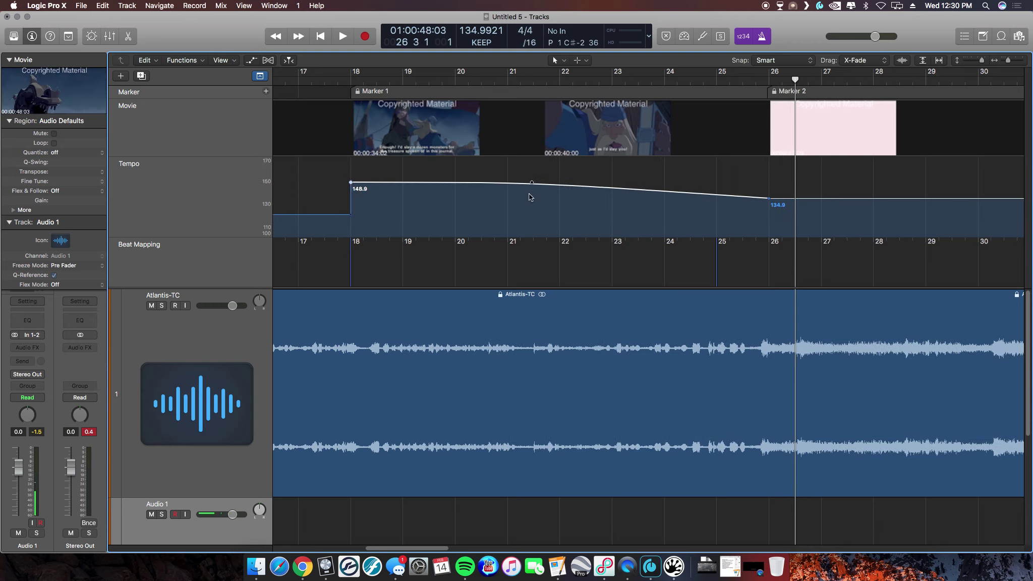
mouse_move(533, 185)
mouse_down()
mouse_move(684, 186)
mouse_move(666, 180)
mouse_up()
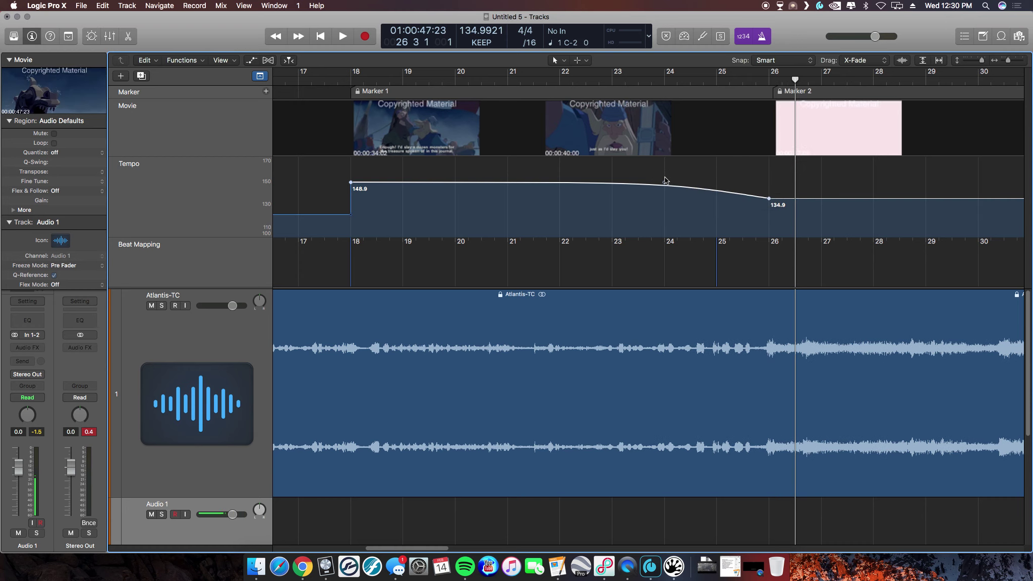
click(352, 184)
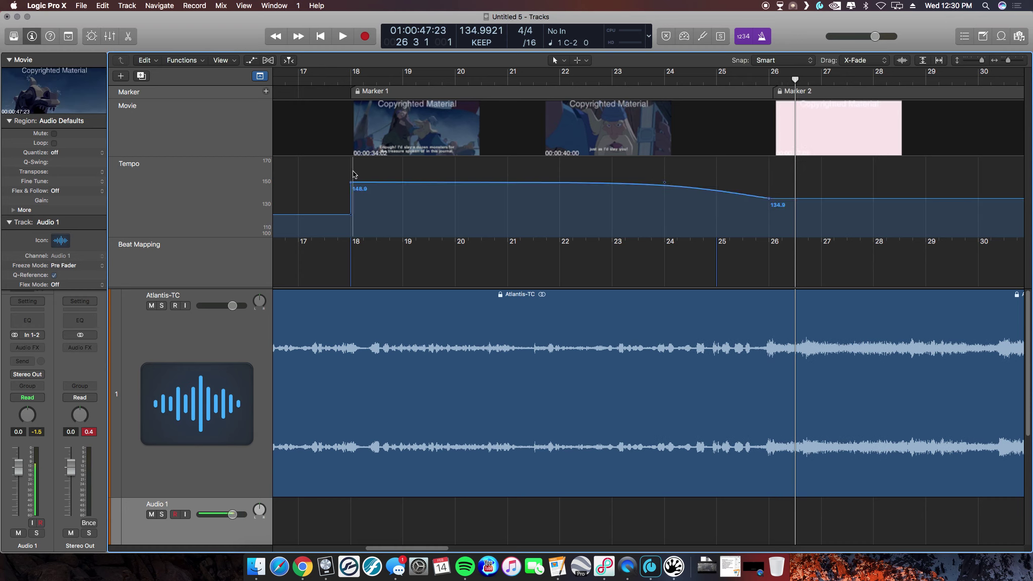
drag(351, 185, 352, 186)
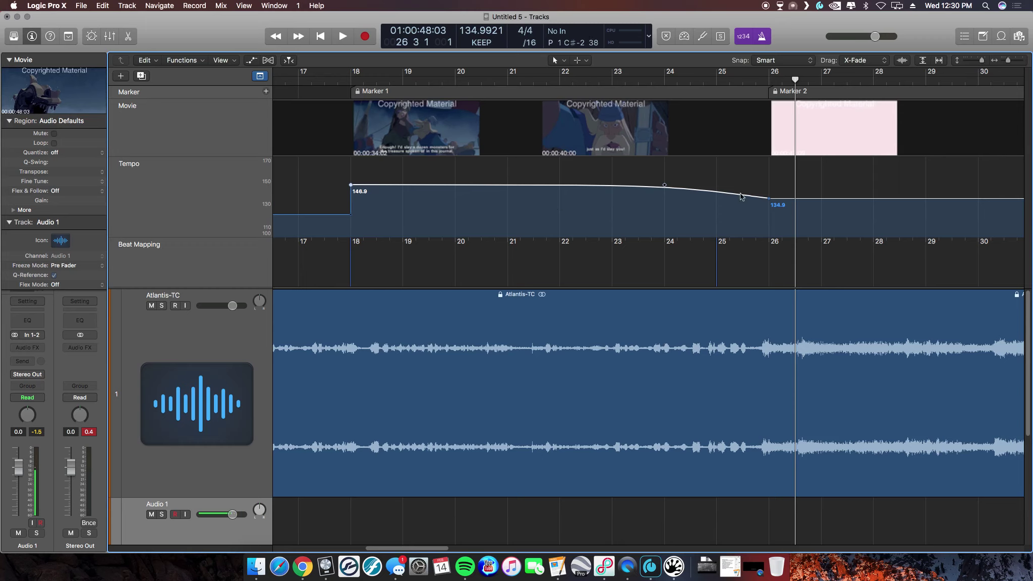
- Play from 17 1 1 1 through Marker 2 to hear the tempo curve against the picture, stopping in bar 27
click(298, 81)
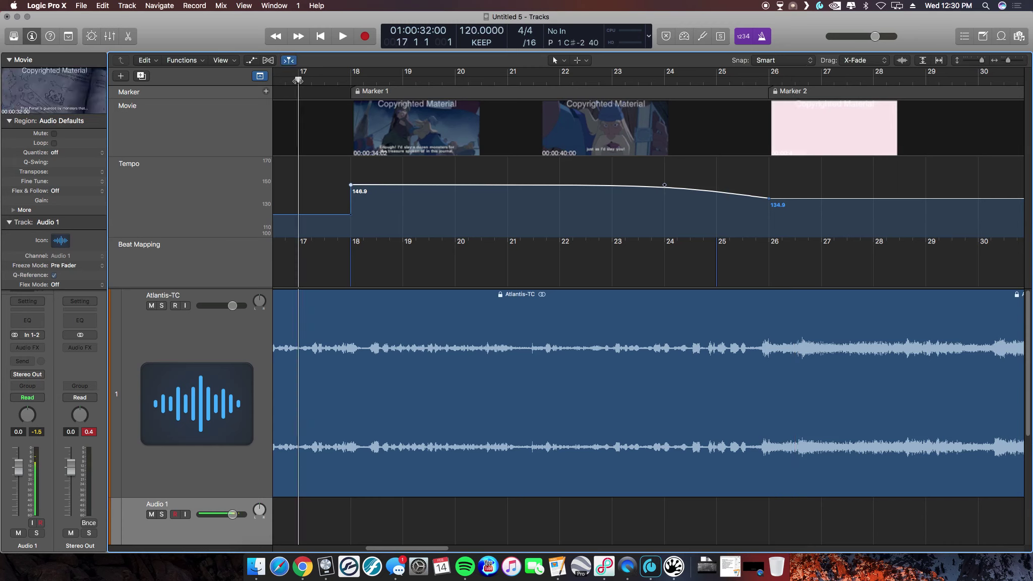
key(space)
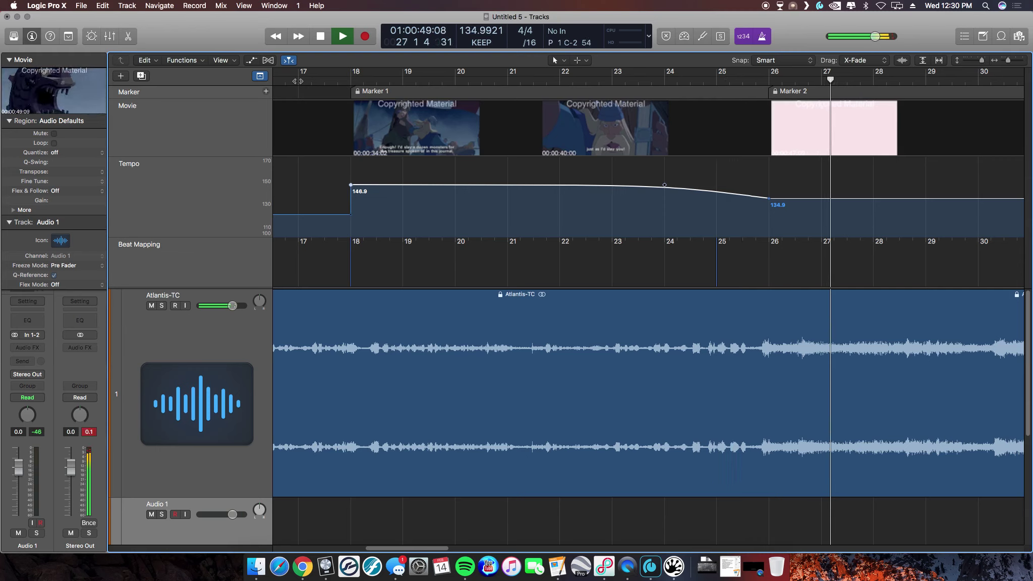
key(space)
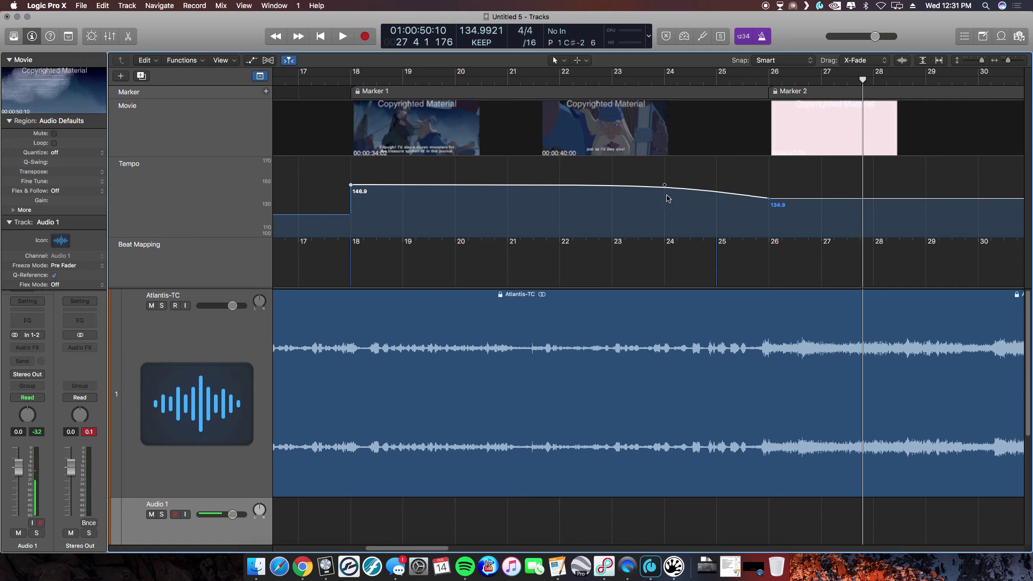
- Try shifting the bar 18 and bar 26 tempo points together to 151.9 and 139.9 BPM, and restore the previous curve
key(super+Left)
key(super+Left)
key(super+Left)
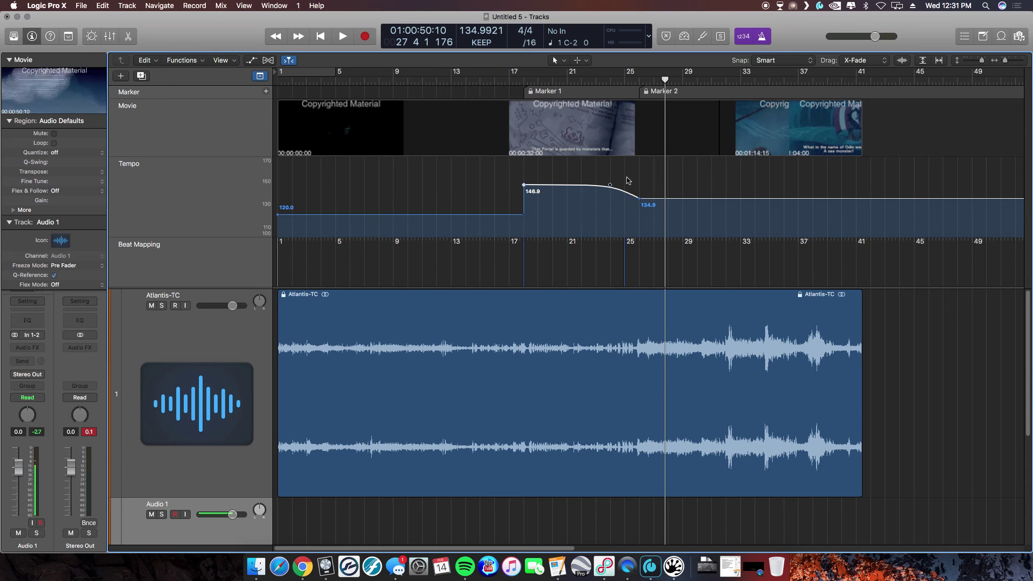
drag(588, 189, 588, 182)
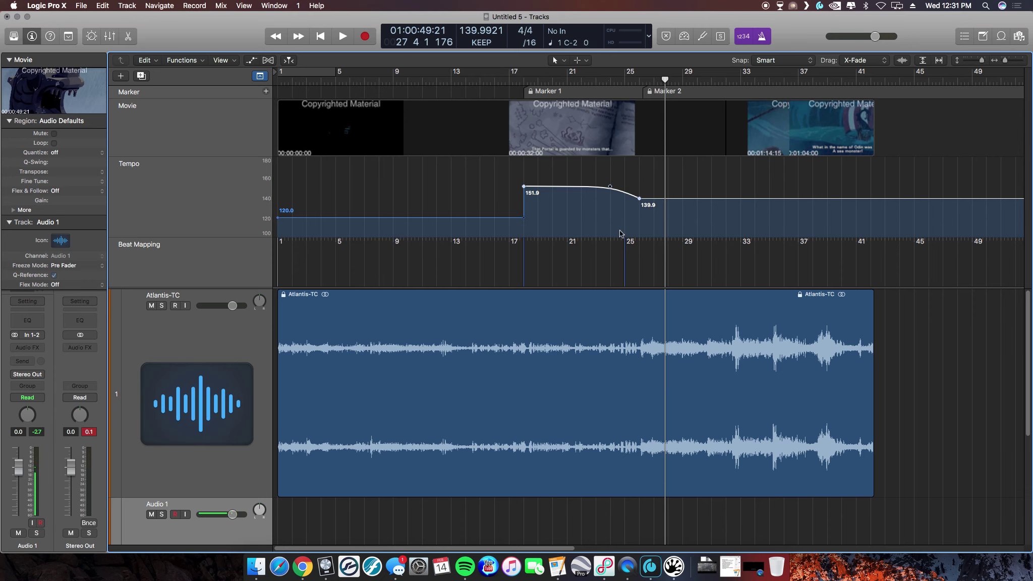
drag(620, 233, 620, 233)
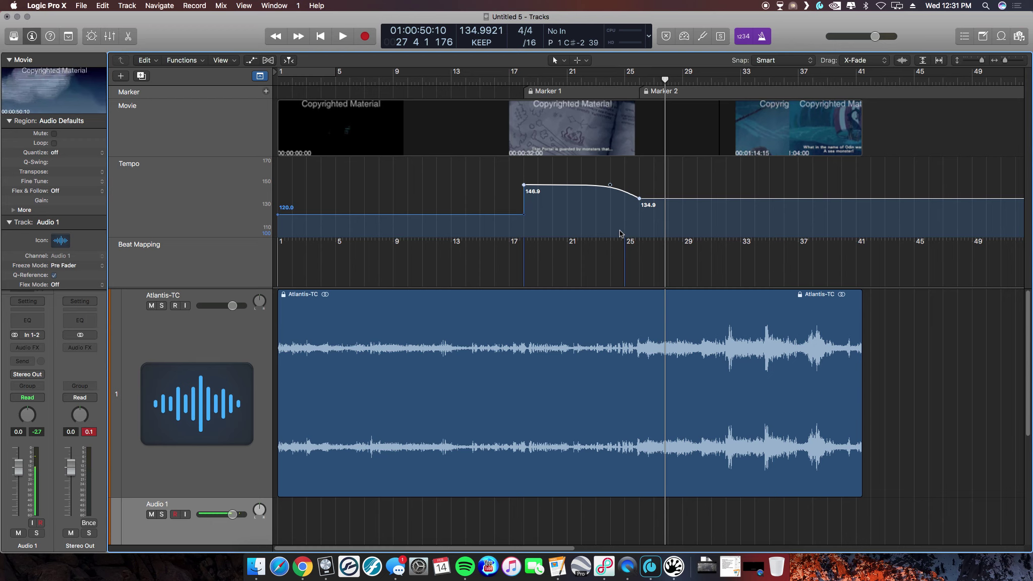
- Switch to QuickTime Player, play the Atlantis - Scored.mov example to review the scored scene, and minimize its window
click(759, 566)
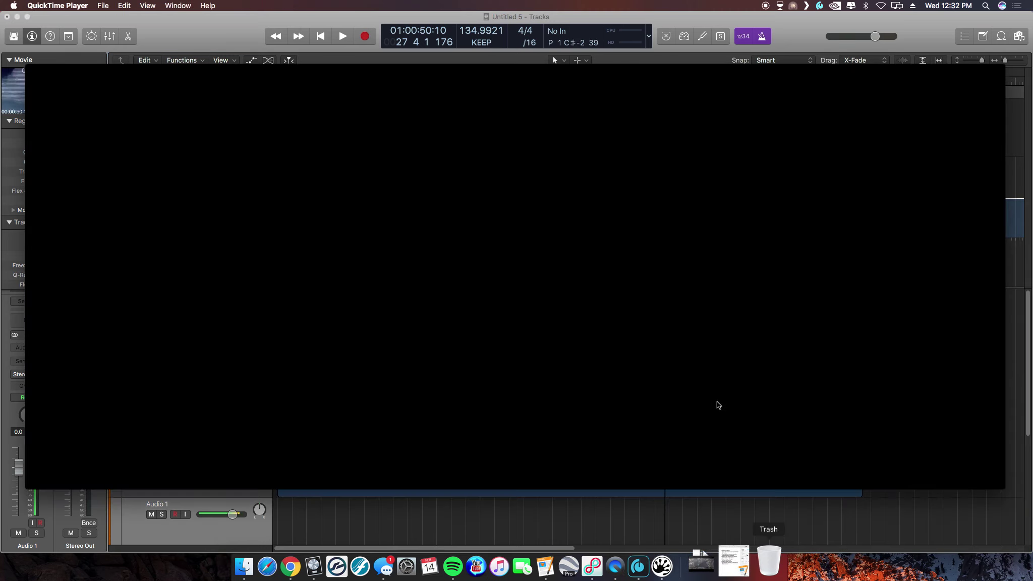
click(516, 407)
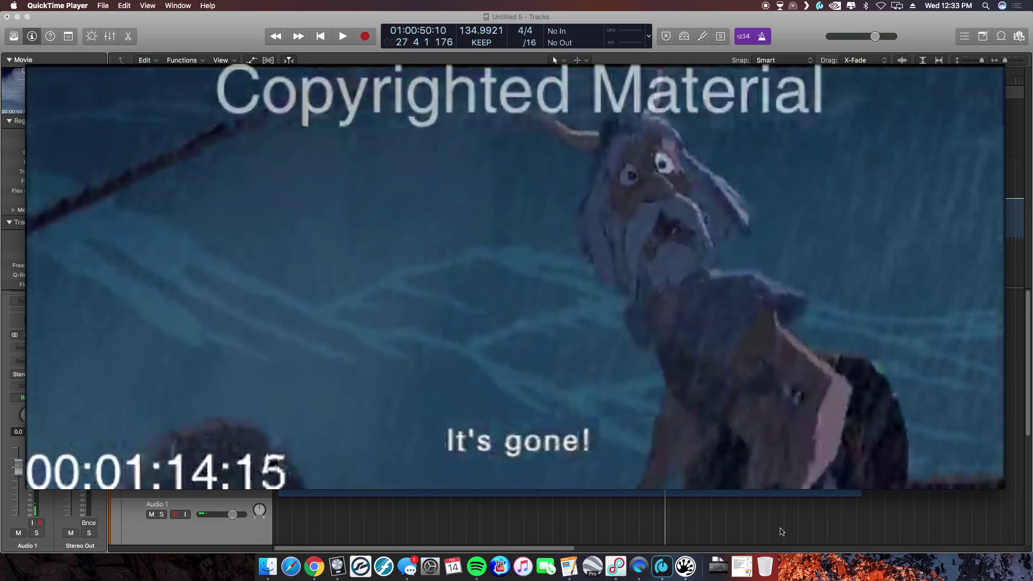
mouse_move(231, 268)
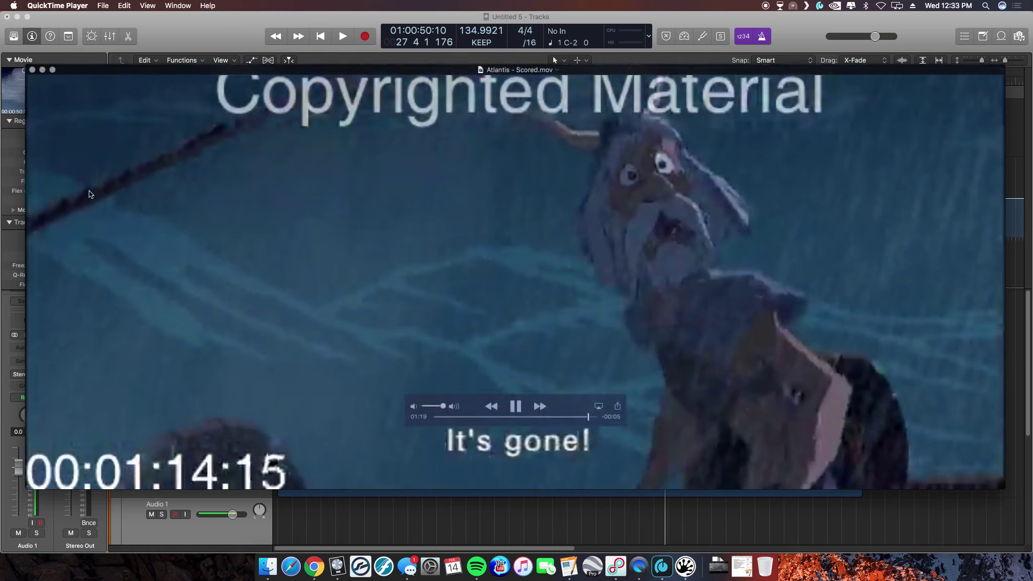
click(43, 70)
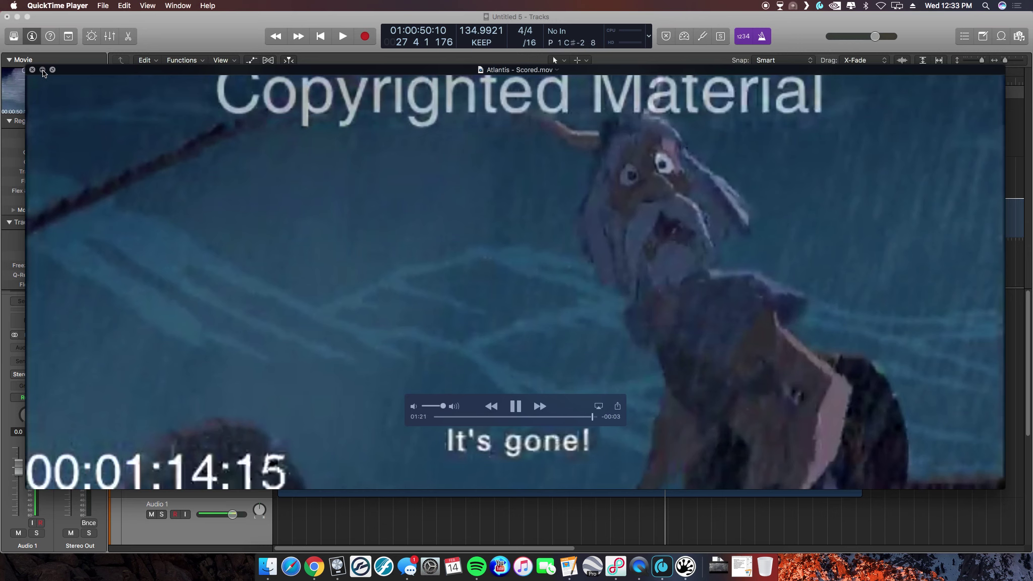